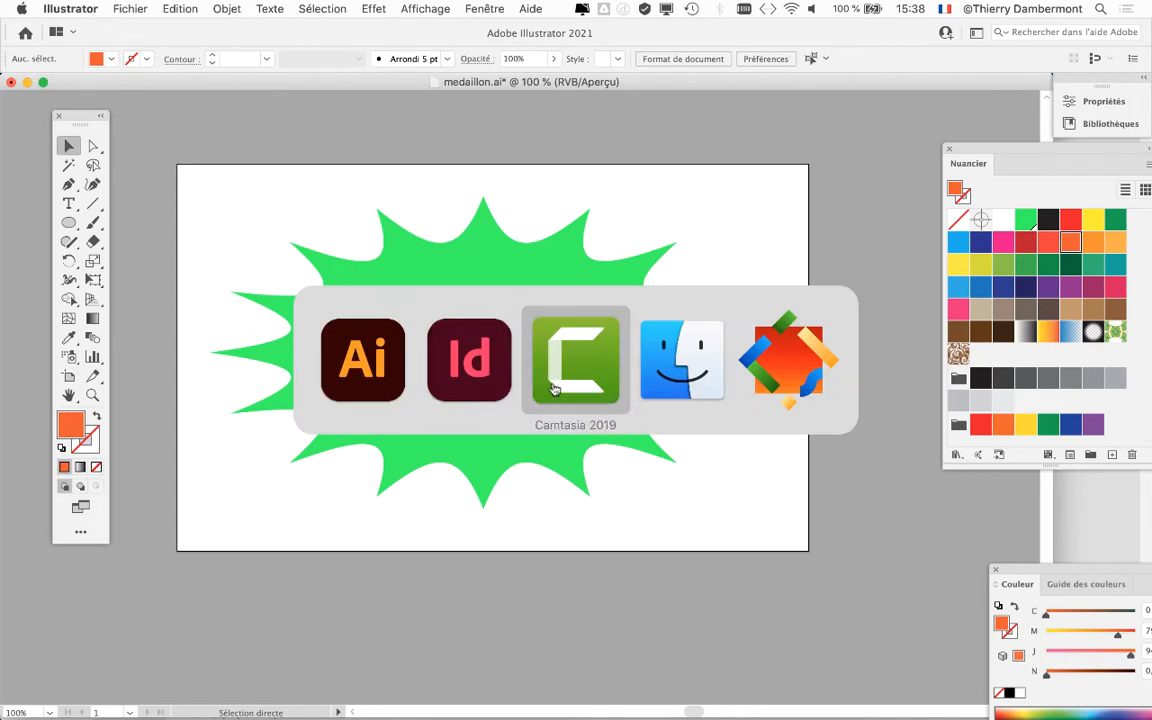
Compare the starburst's green in the InDesign document with the original artwork in Illustrator
{"action": "left_click", "coordinate": [460, 390]}
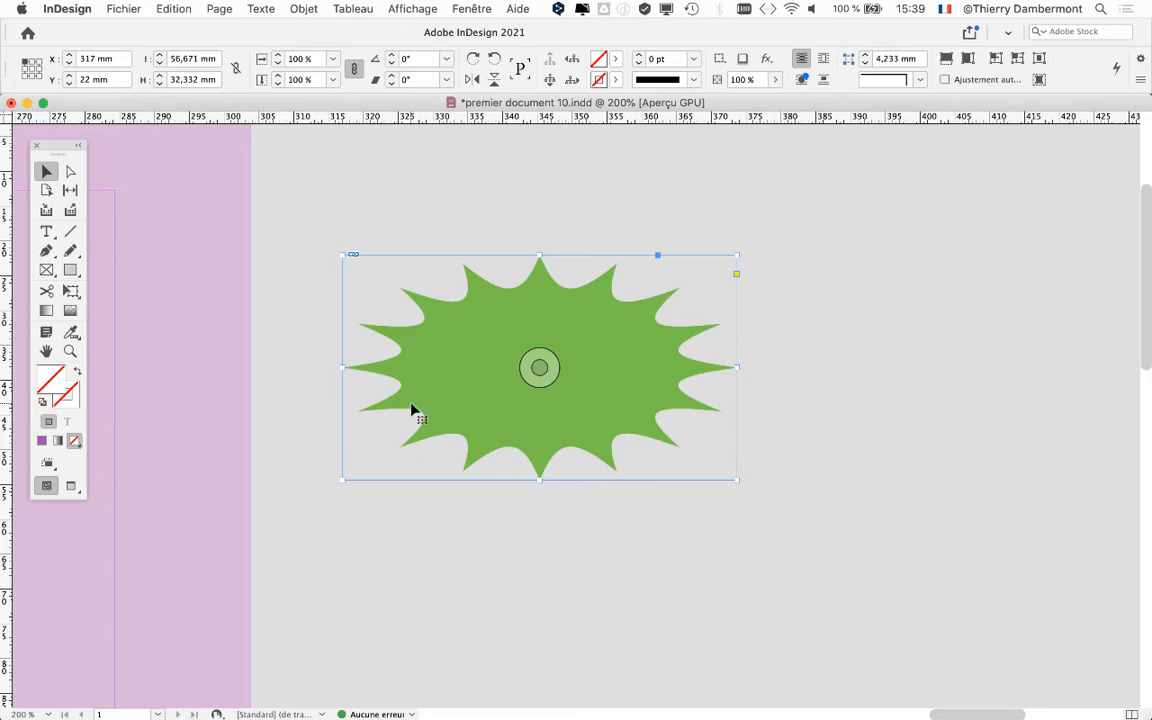
{"action": "key", "text": "super+Tab"}
{"action": "left_click", "coordinate": [577, 377]}
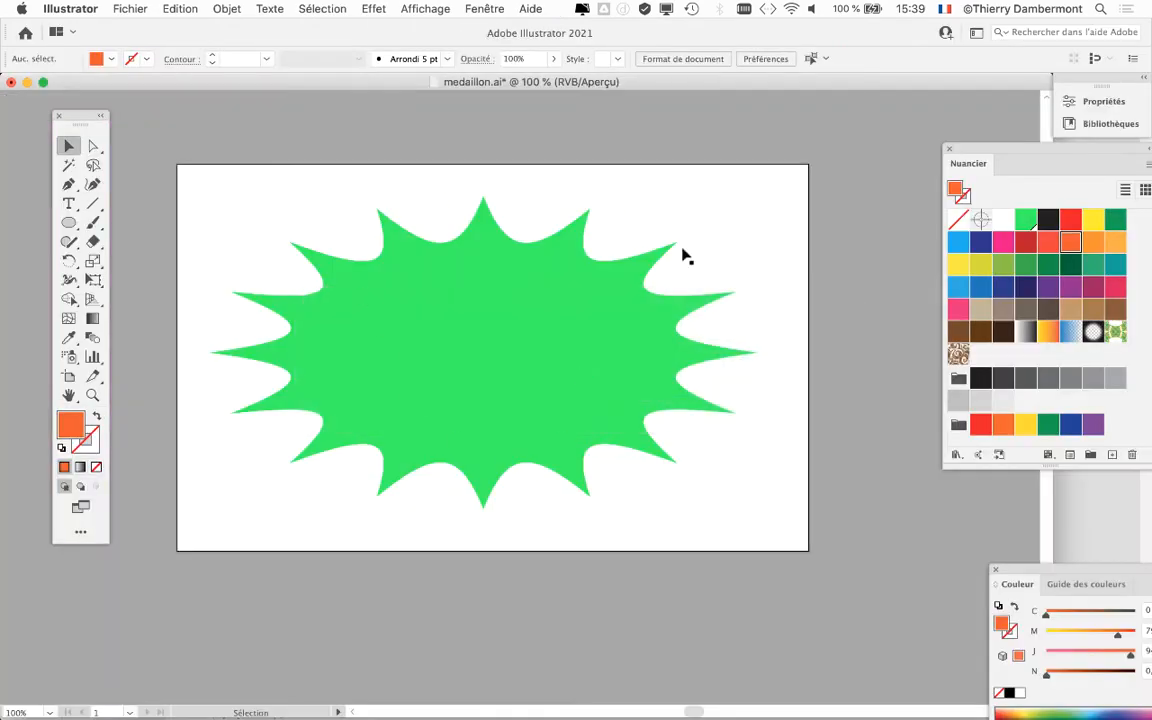
{"action": "key", "text": "super+Tab"}
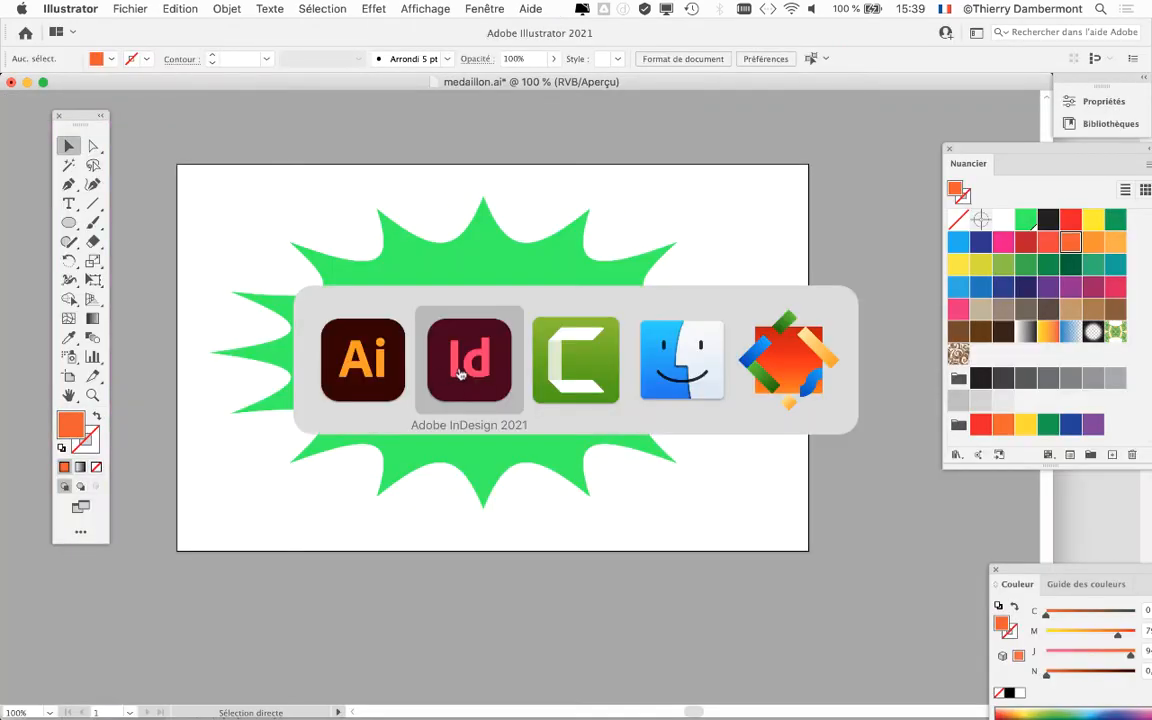
{"action": "left_click", "coordinate": [434, 375]}
{"action": "scroll", "coordinate": [587, 430], "scroll_direction": "up", "scroll_amount": 1}
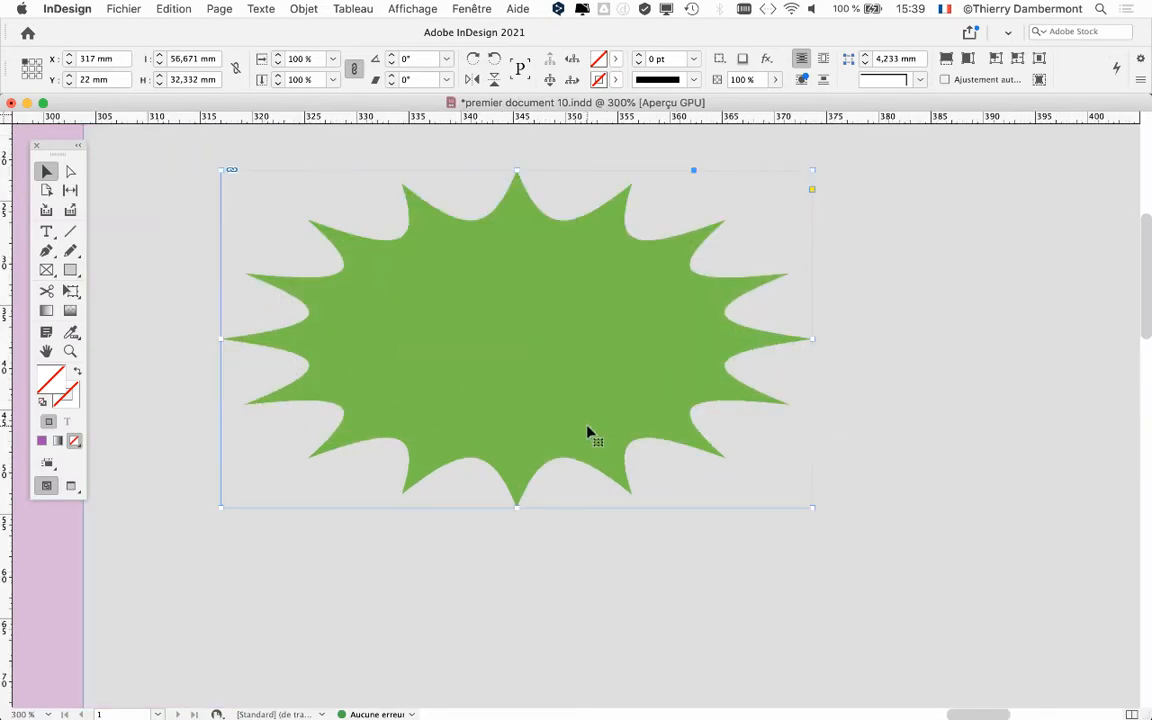
{"action": "key", "text": "super+Tab"}
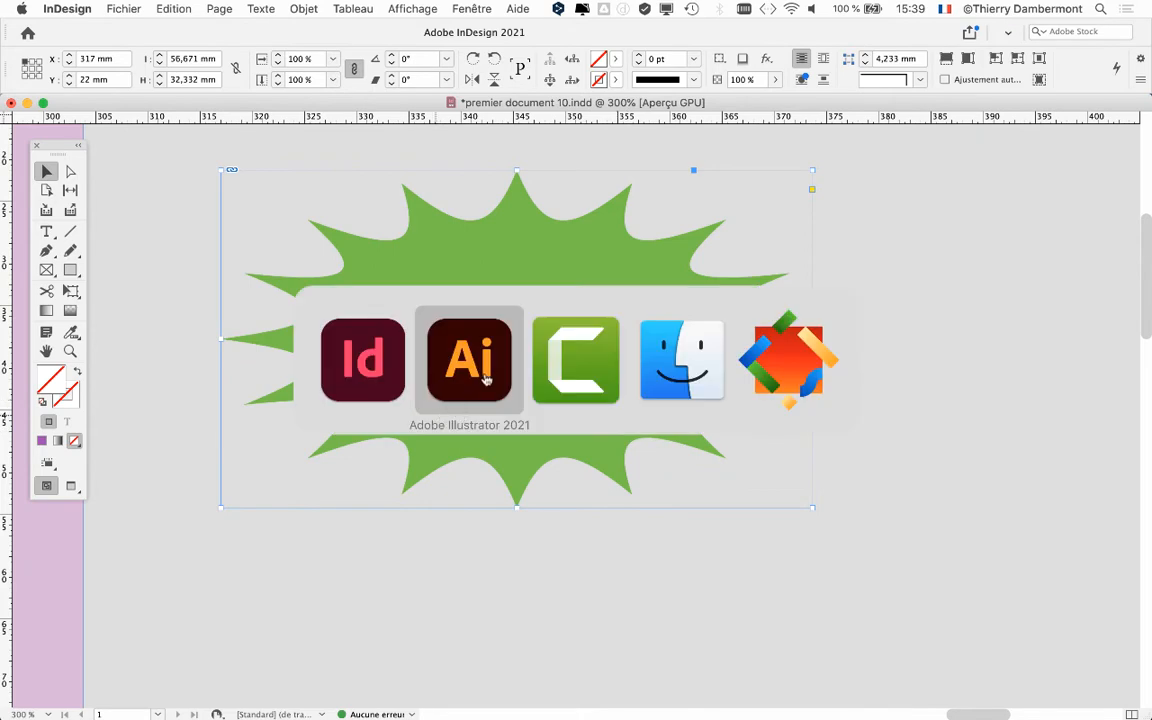
{"action": "left_click", "coordinate": [486, 380]}
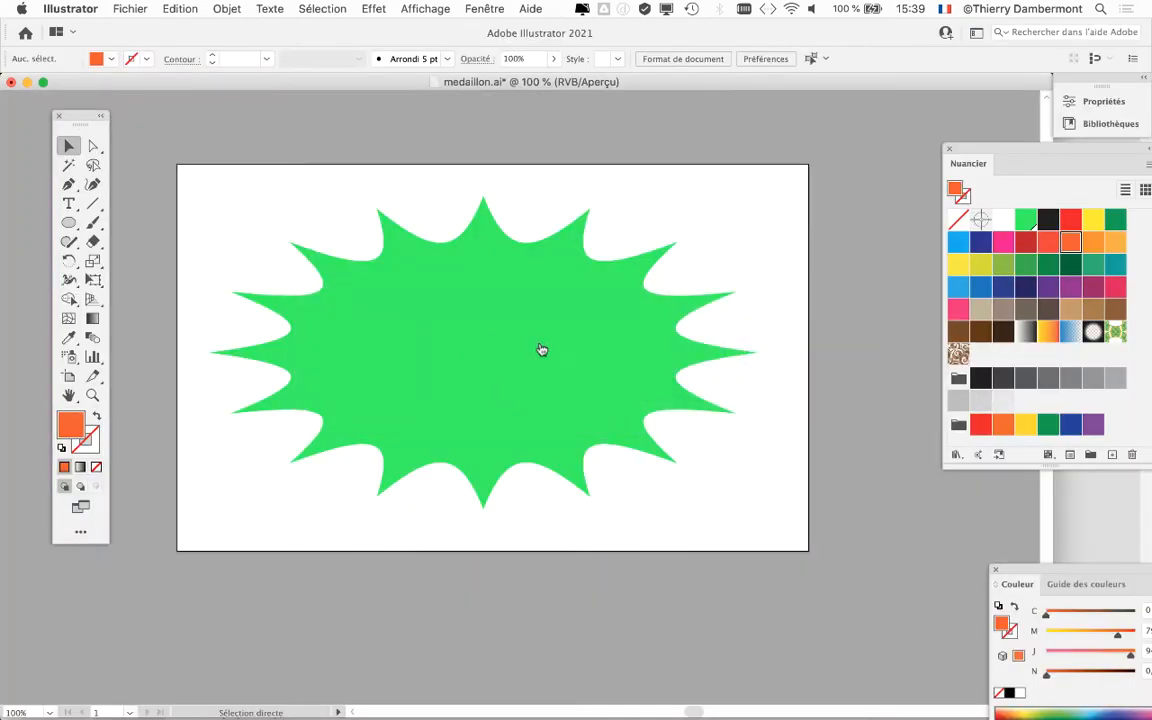
Switch to InDesign and set the document's transparency blend space to RGB (Espace RVB du document)
{"action": "key", "text": "super+Tab"}
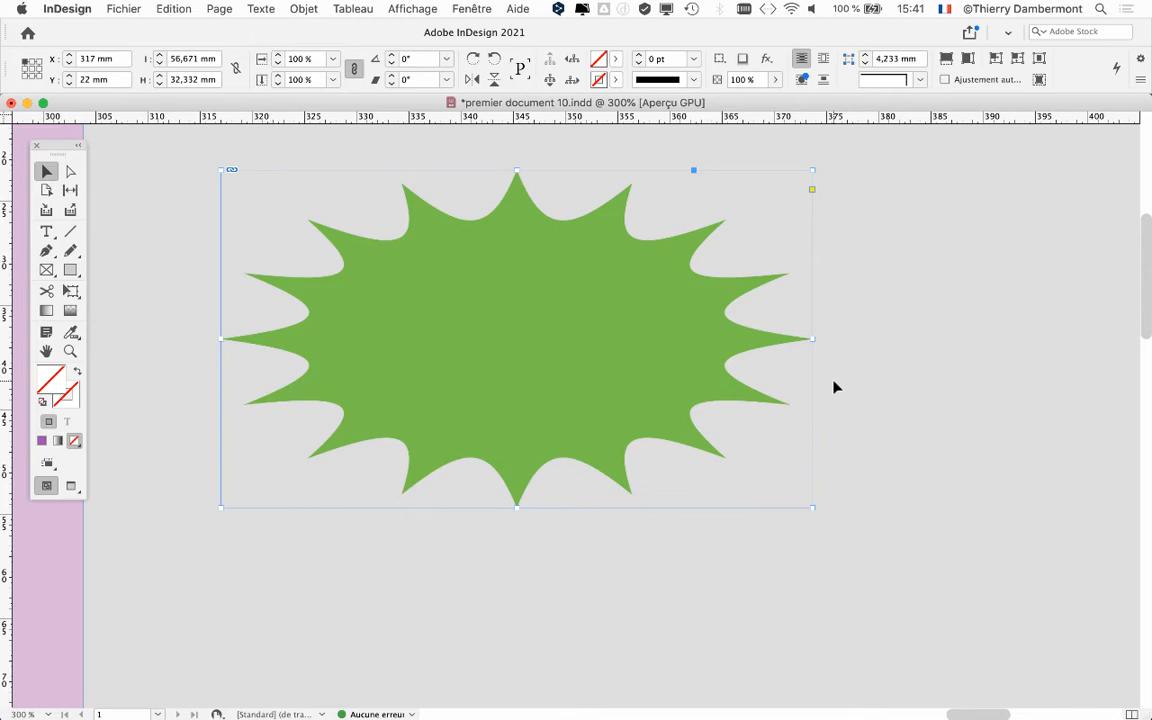
{"action": "left_click", "coordinate": [158, 8]}
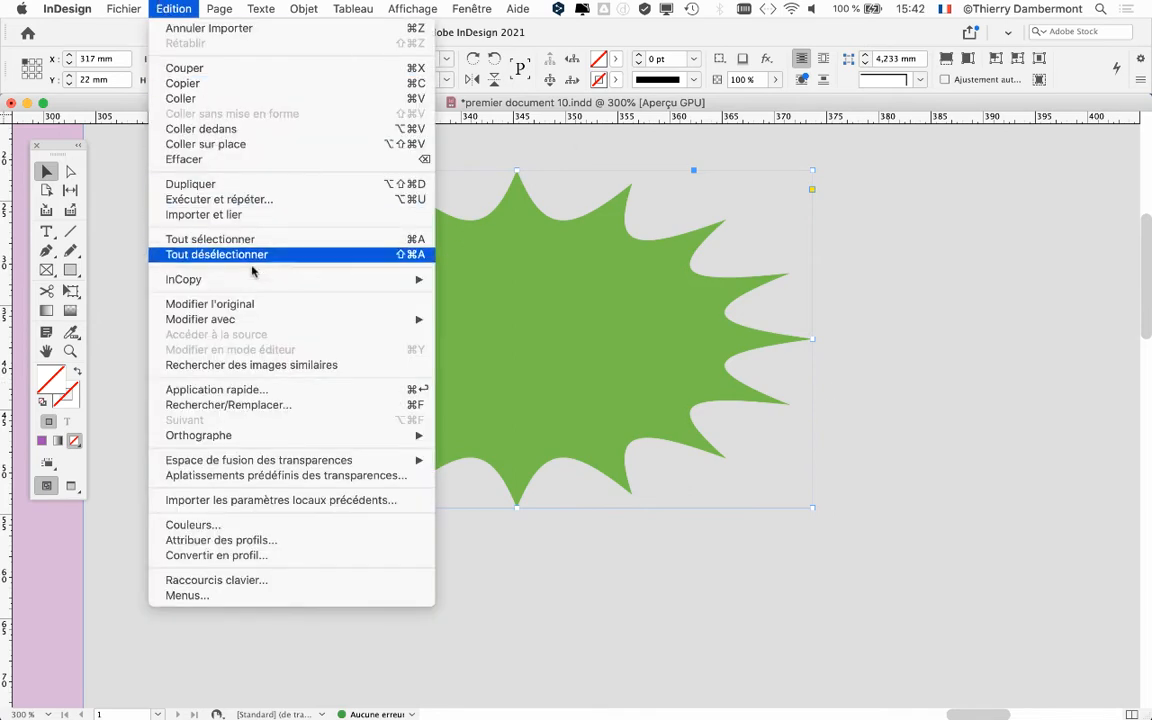
{"action": "mouse_move", "coordinate": [256, 462]}
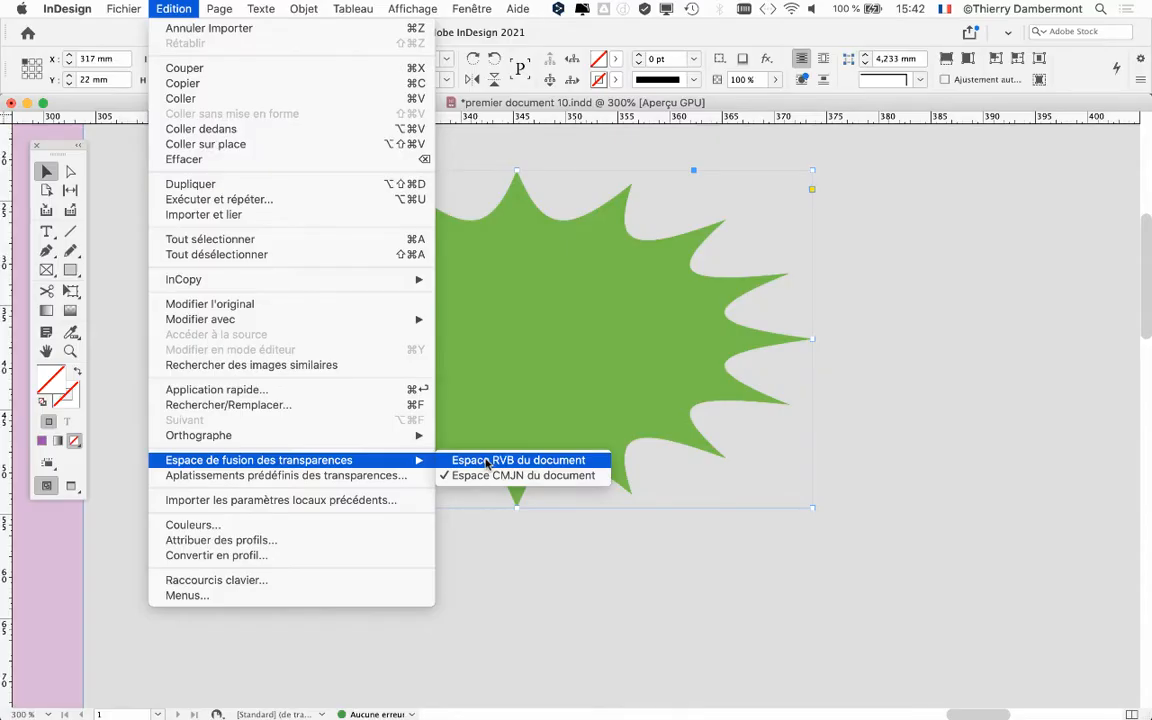
{"action": "left_click", "coordinate": [487, 461]}
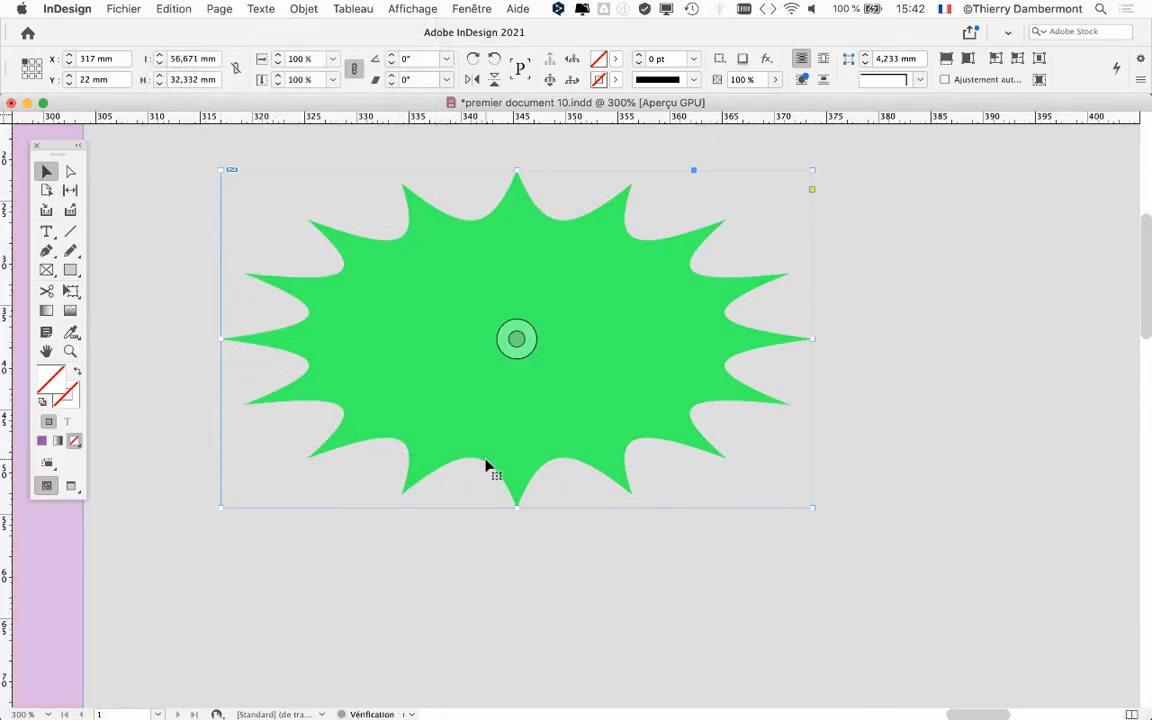
Move the green starburst from the pasteboard onto the page, overlapping the purple band's edge at X 222,8 mm, Y 12,7 mm
{"action": "key", "text": "super+minus"}
{"action": "key", "text": "super+minus"}
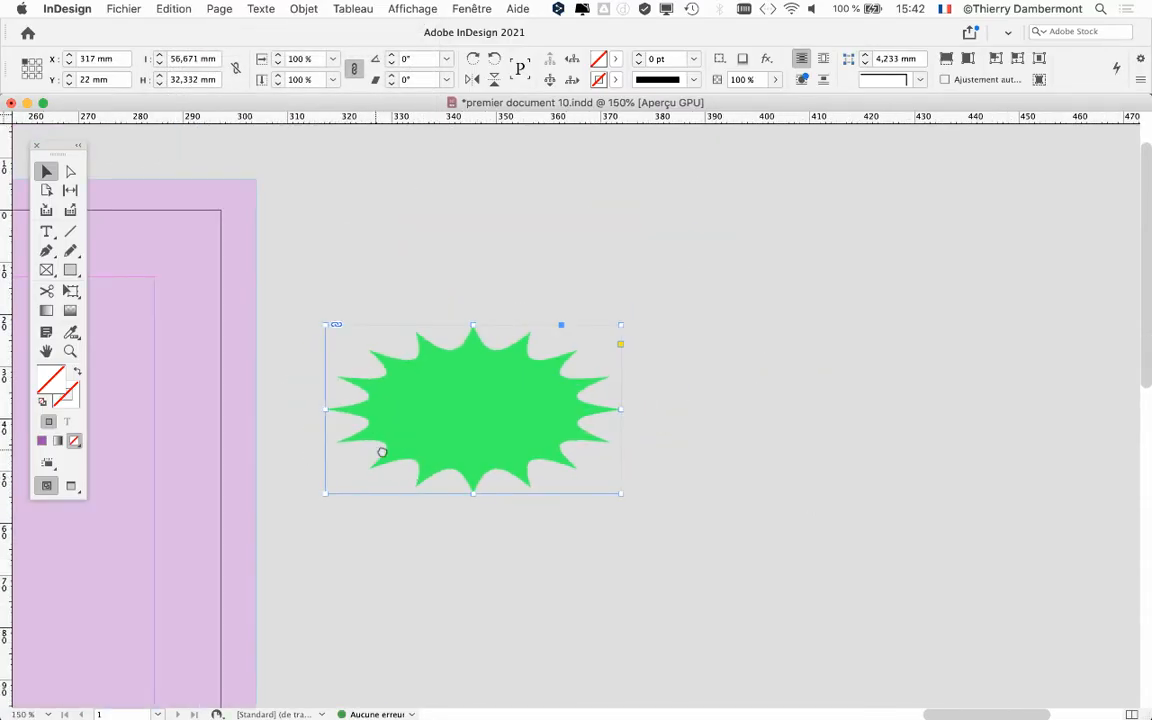
{"action": "left_click_drag", "start_coordinate": [380, 450], "coordinate": [755, 375]}
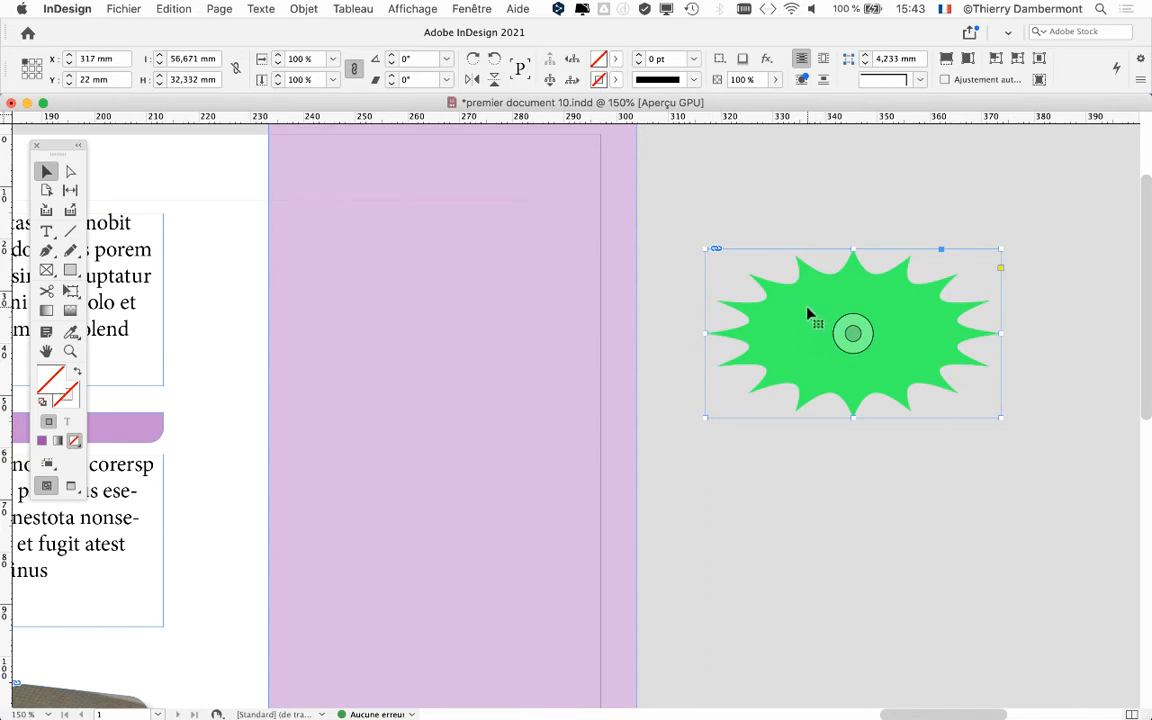
{"action": "left_click_drag", "start_coordinate": [806, 311], "coordinate": [336, 270]}
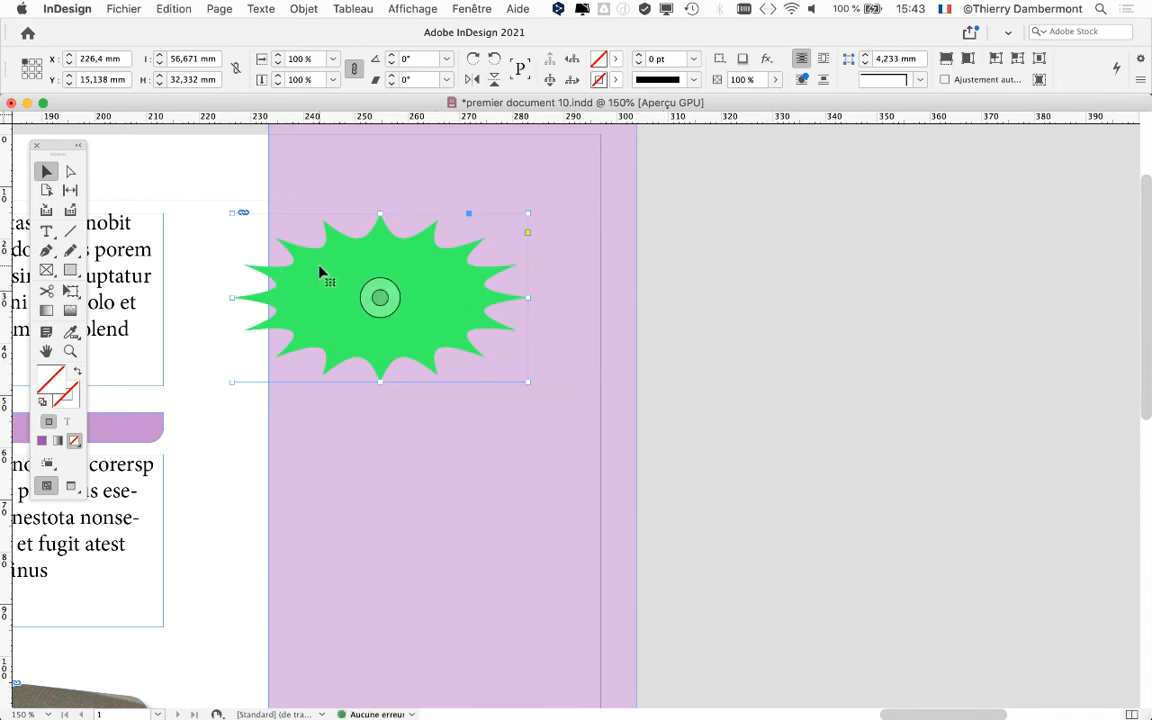
{"action": "left_click_drag", "start_coordinate": [319, 270], "coordinate": [300, 257]}
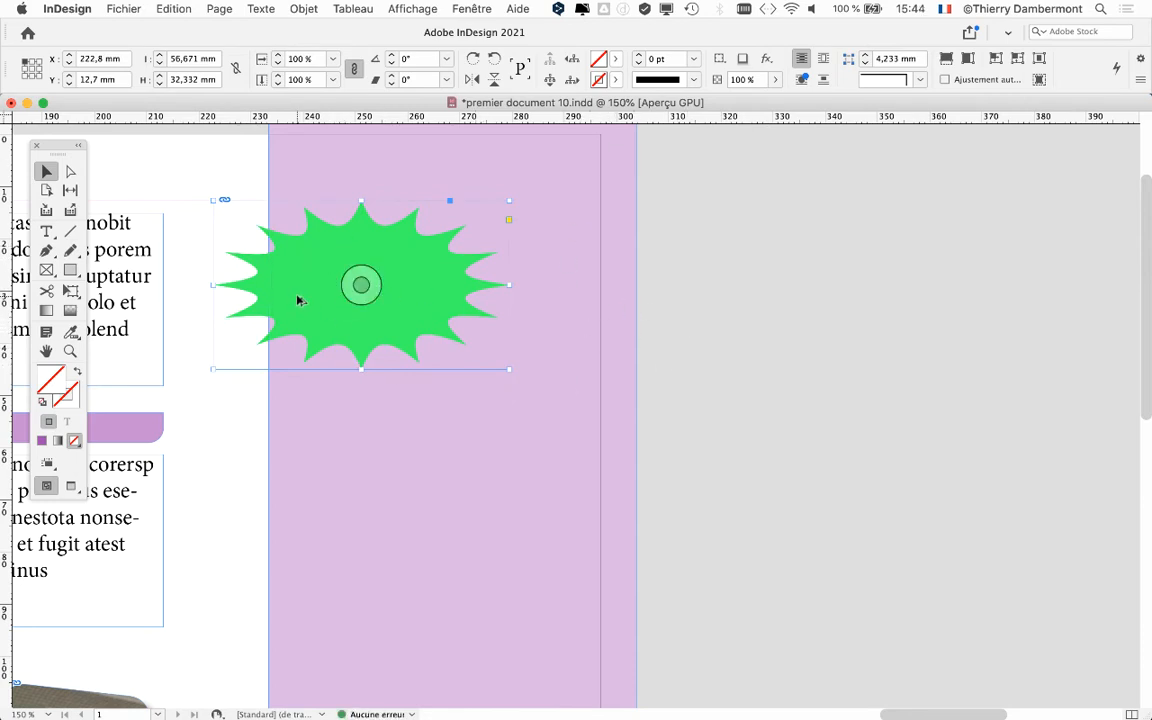
Draw a text frame about 33,3 × 10,4 mm inside the green starburst and enter "nouveau!" in it
{"action": "key", "text": "super+equal"}
{"action": "key", "text": "super+equal"}
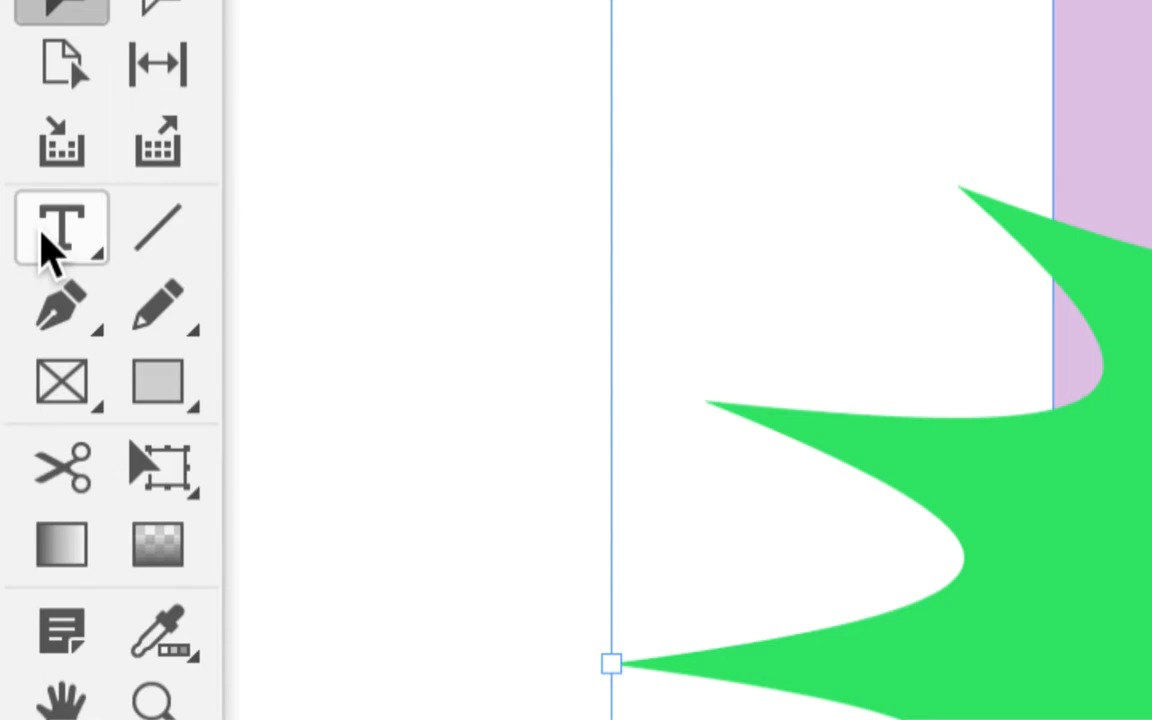
{"action": "left_click", "coordinate": [47, 233]}
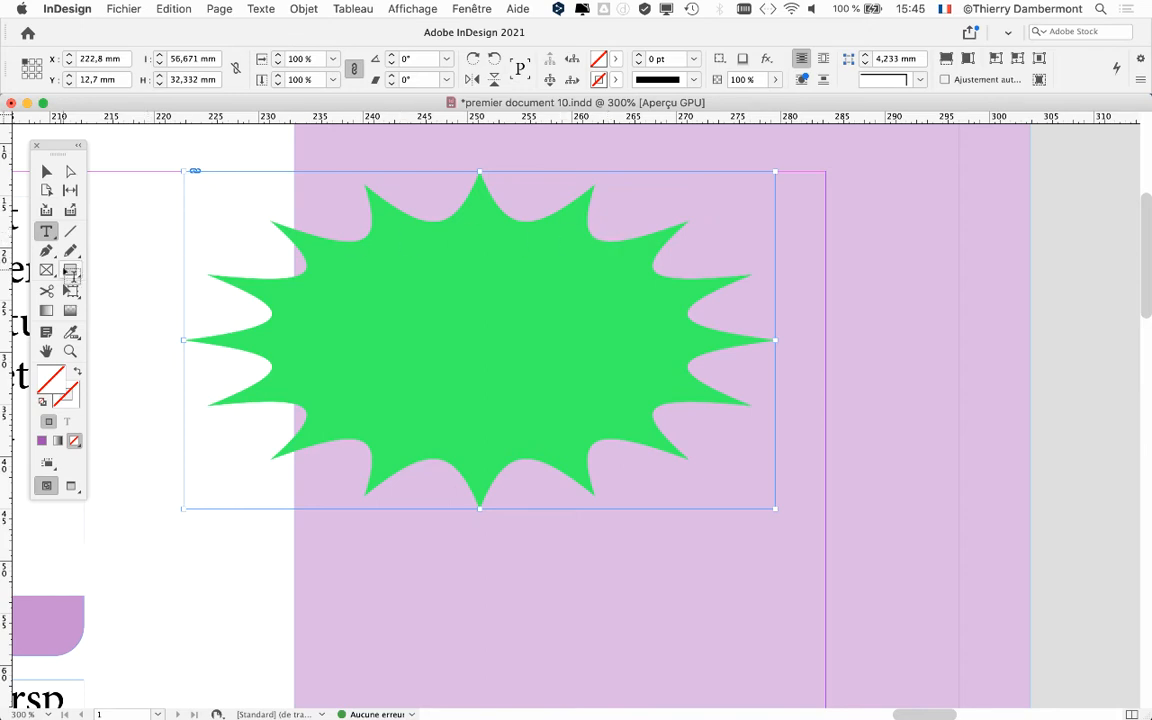
{"action": "left_click_drag", "start_coordinate": [303, 289], "coordinate": [650, 393]}
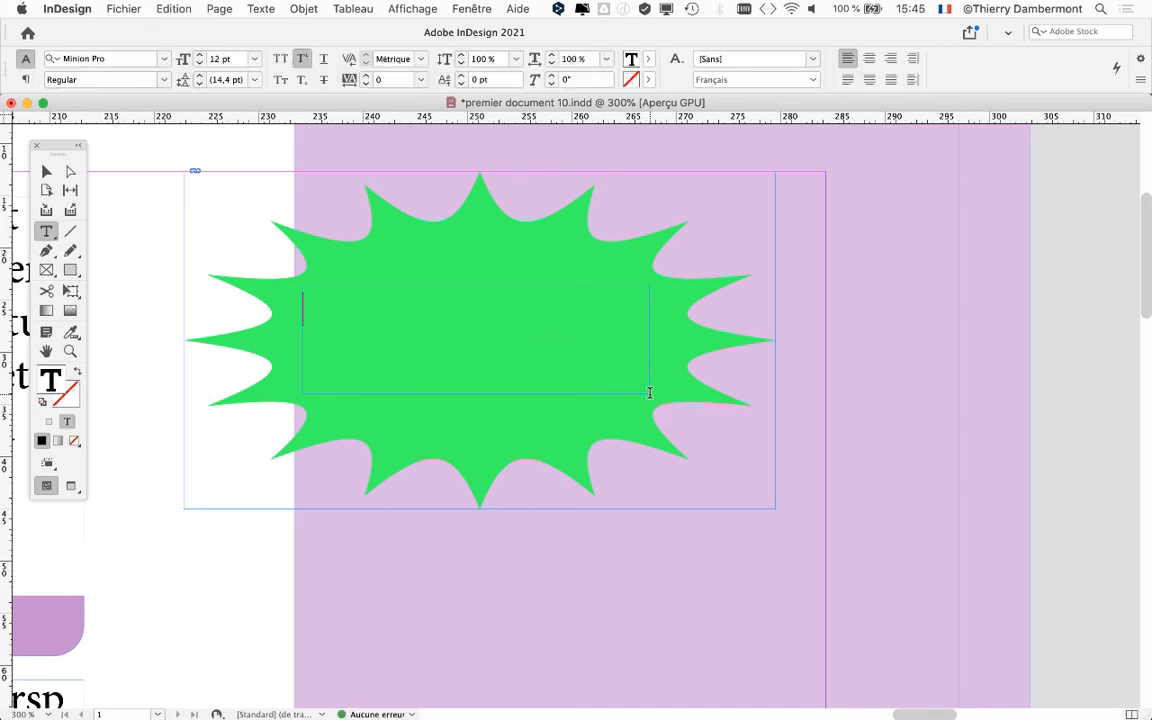
{"action": "type", "text": "nouveazu"}
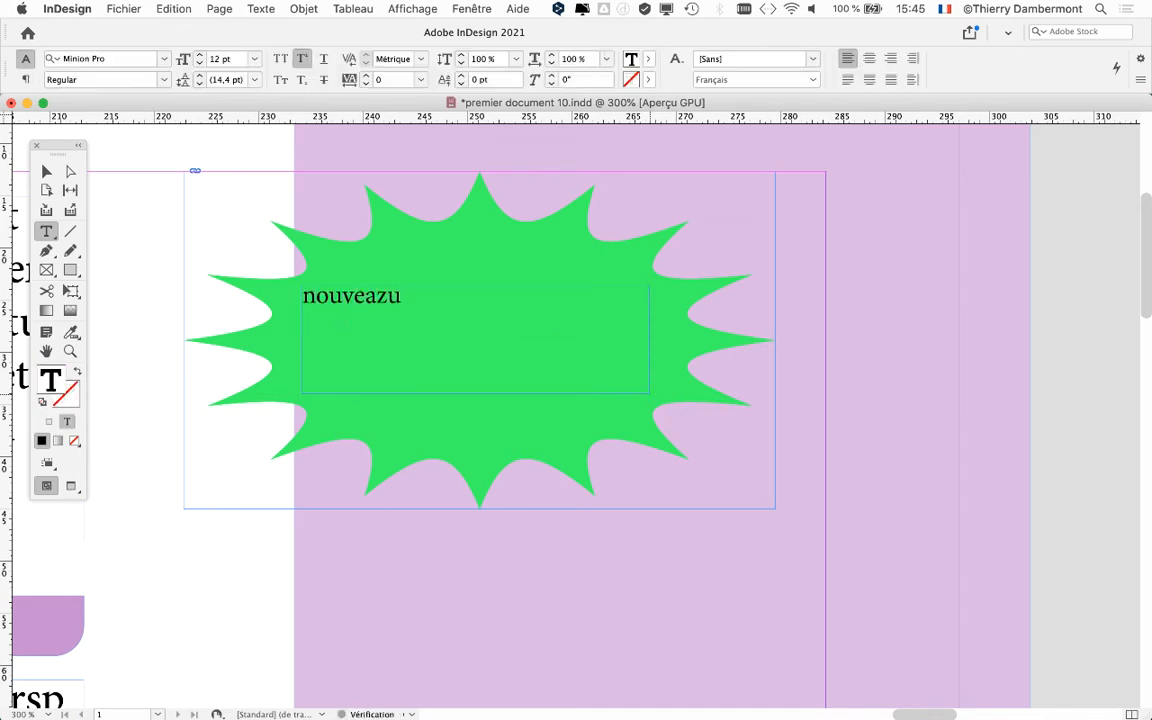
{"action": "key", "text": "BackSpace"}
{"action": "key", "text": "BackSpace"}
{"action": "type", "text": "u!"}
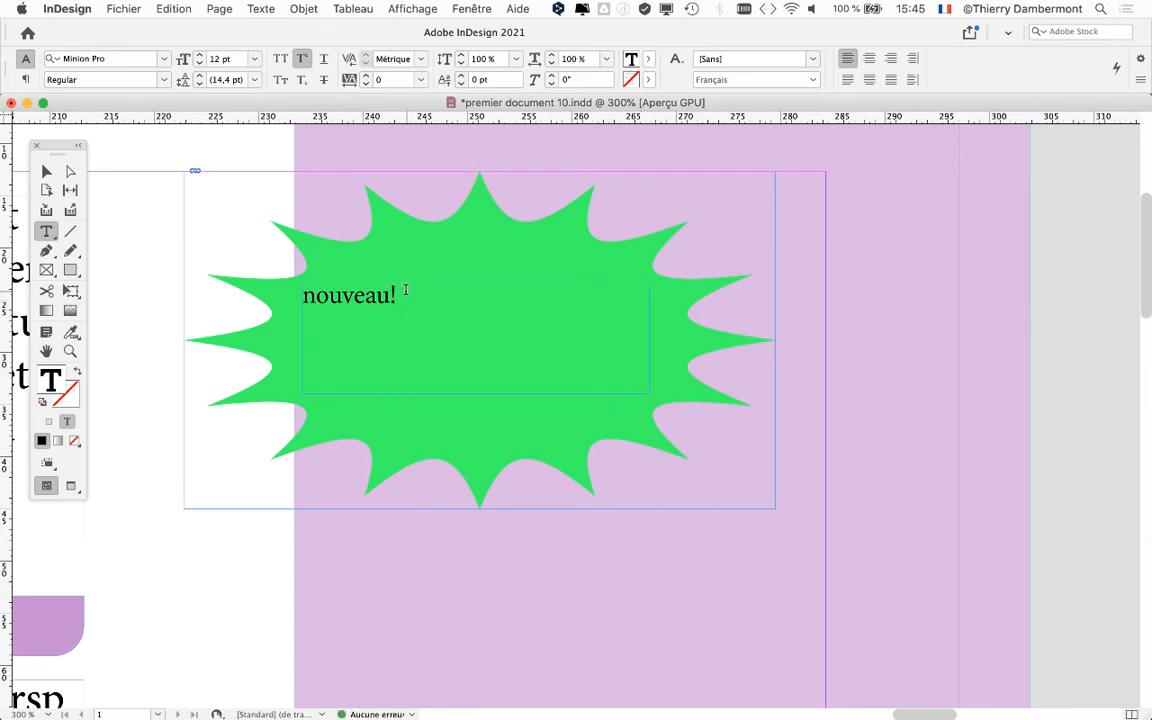
Select the word "nouveau!" and display the Caractère settings next to the starburst
{"action": "left_click_drag", "start_coordinate": [400, 296], "coordinate": [296, 298]}
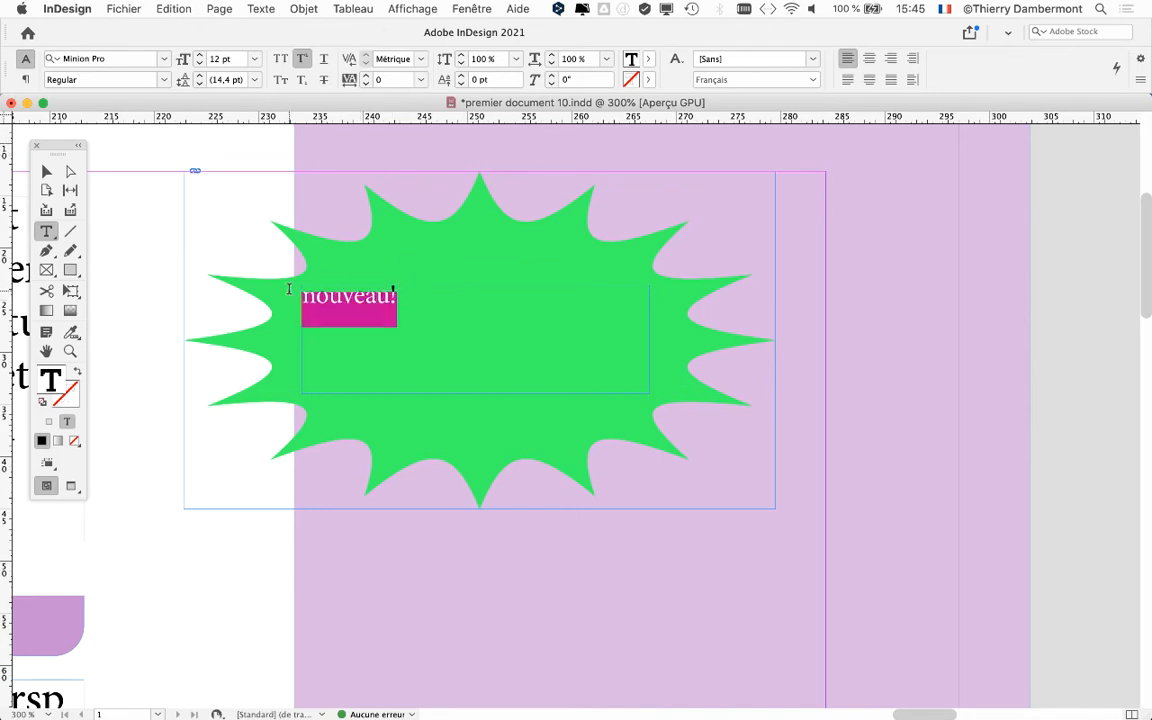
{"action": "left_click", "coordinate": [261, 8]}
{"action": "left_click", "coordinate": [281, 68]}
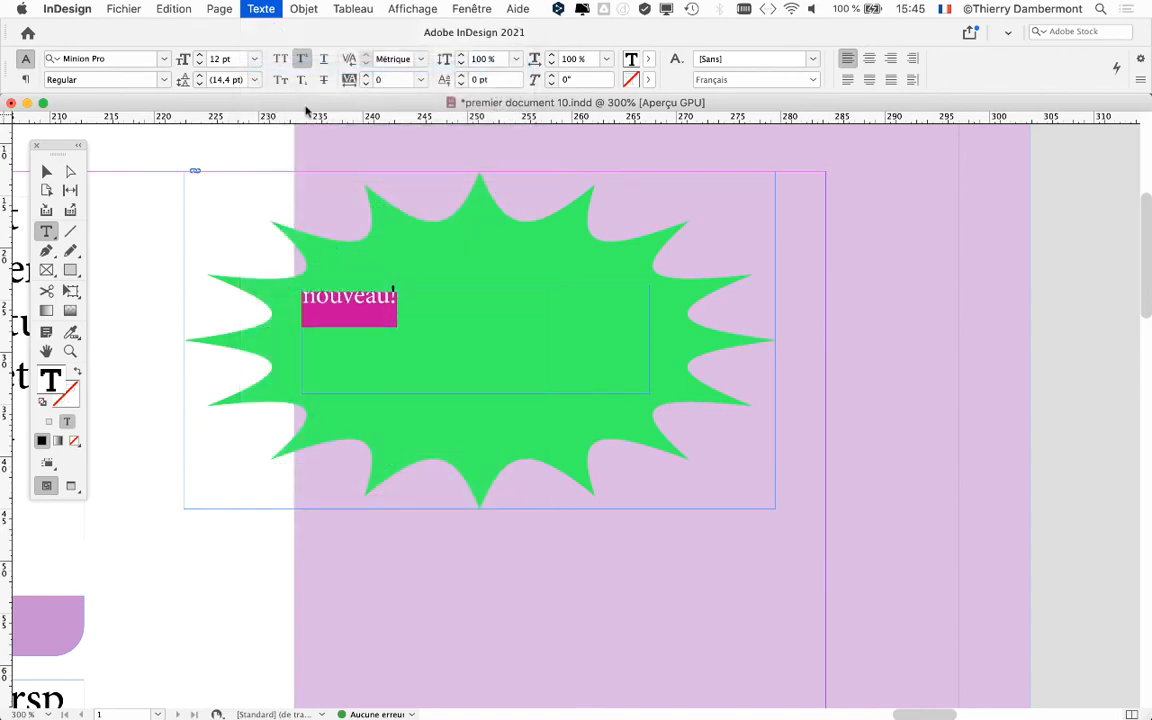
{"action": "left_click_drag", "start_coordinate": [889, 355], "coordinate": [756, 182]}
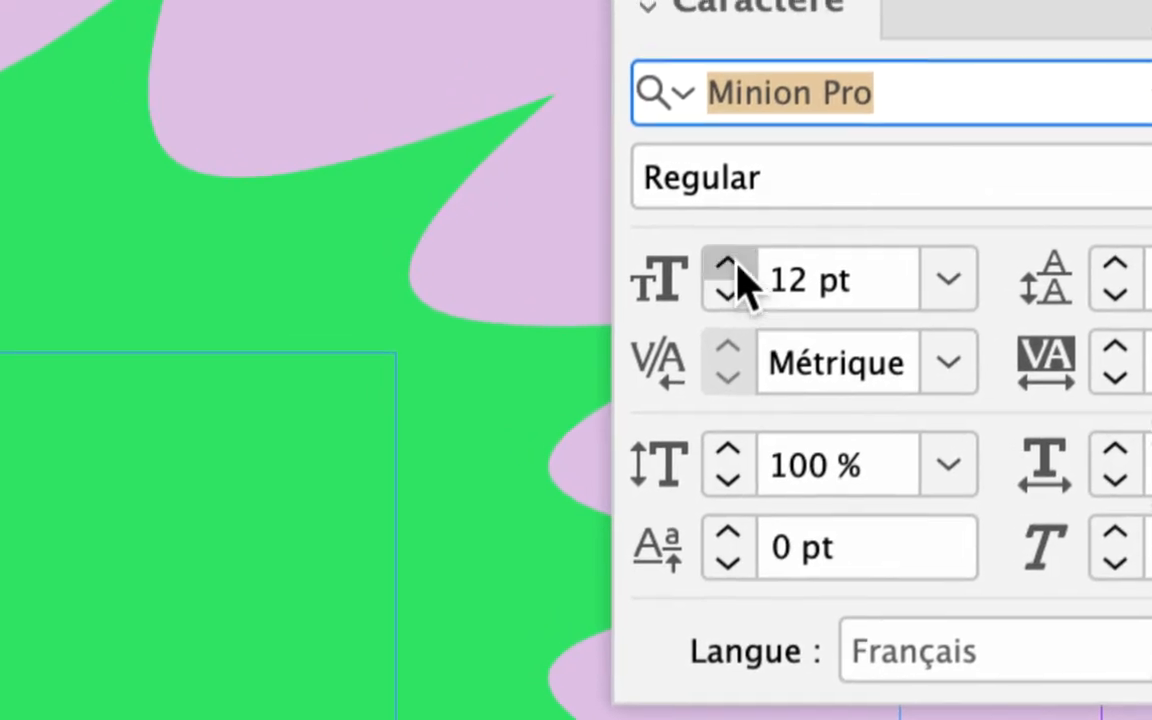
Set the font size of "nouveau!" to 30 pt and move the character settings clear of the starburst
{"action": "left_click", "coordinate": [706, 240]}
{"action": "left_click", "coordinate": [727, 268]}
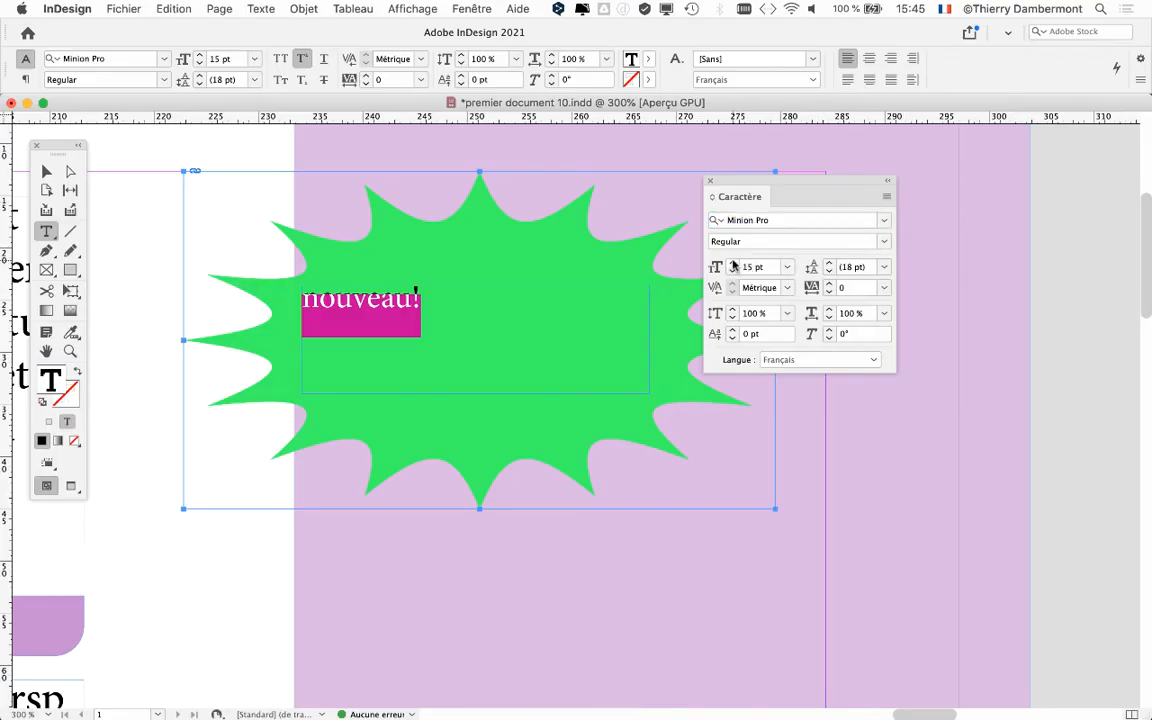
{"action": "left_click", "coordinate": [728, 267], "text": "shift"}
{"action": "left_click", "coordinate": [733, 265], "text": "shift"}
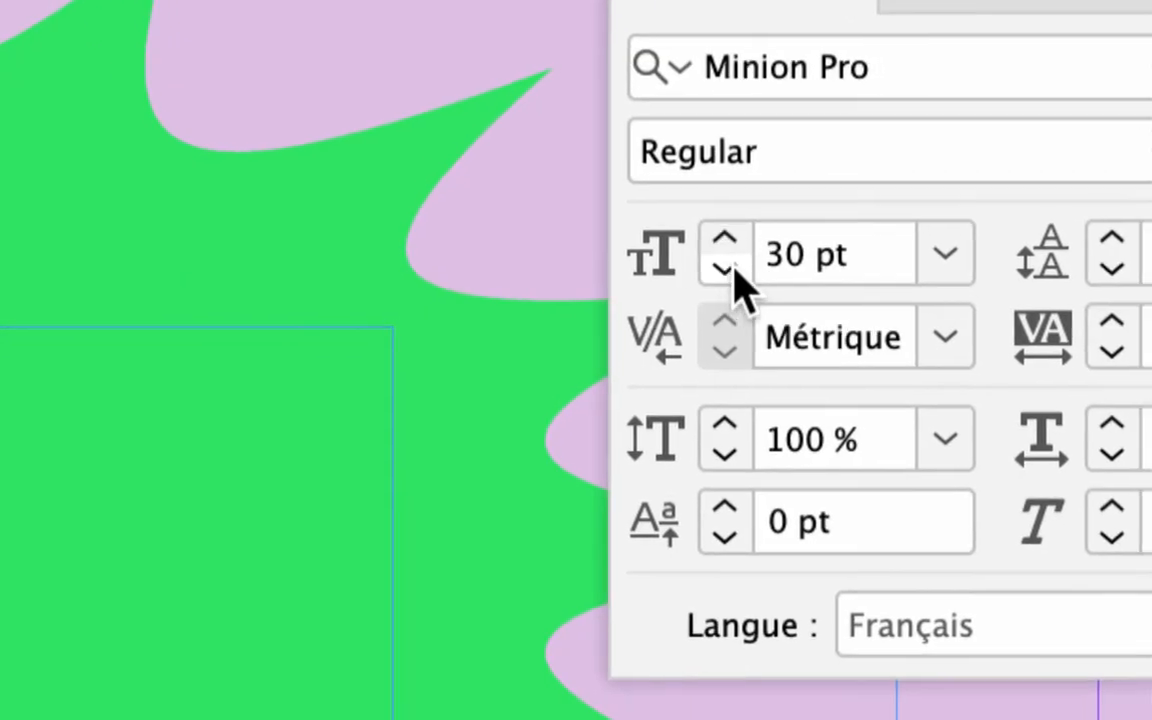
{"action": "left_click", "coordinate": [733, 266], "text": "shift"}
{"action": "left_click", "coordinate": [733, 266], "text": "shift"}
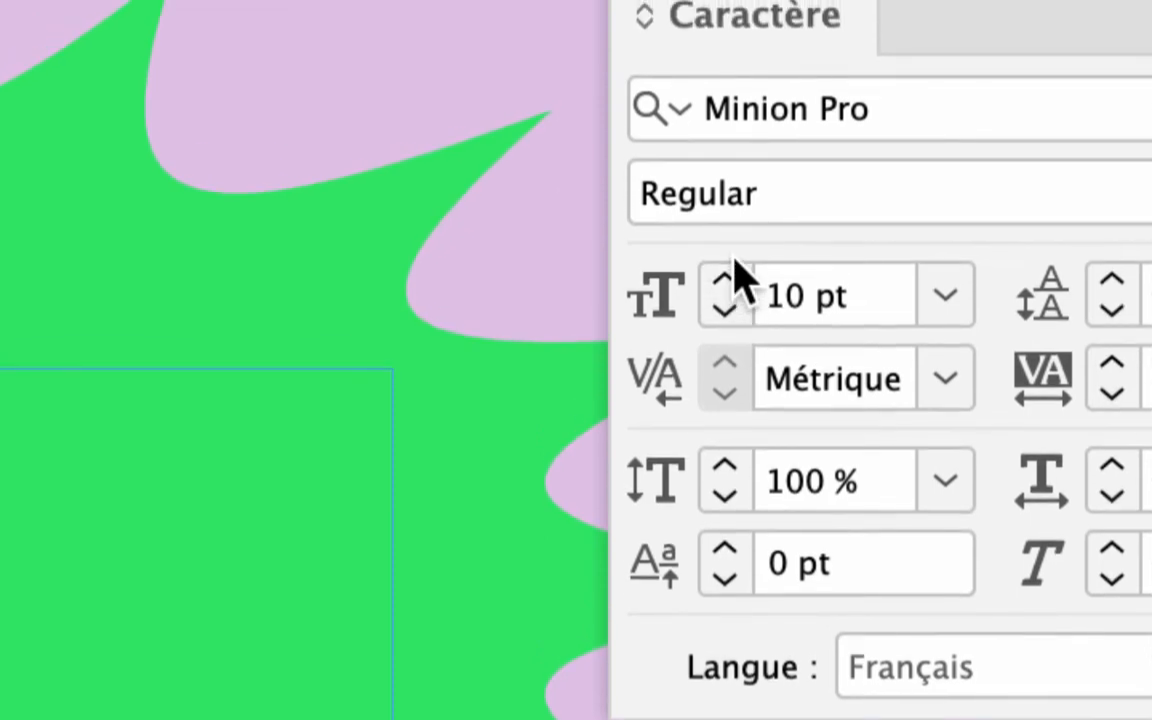
{"action": "left_click", "coordinate": [733, 266], "text": "shift"}
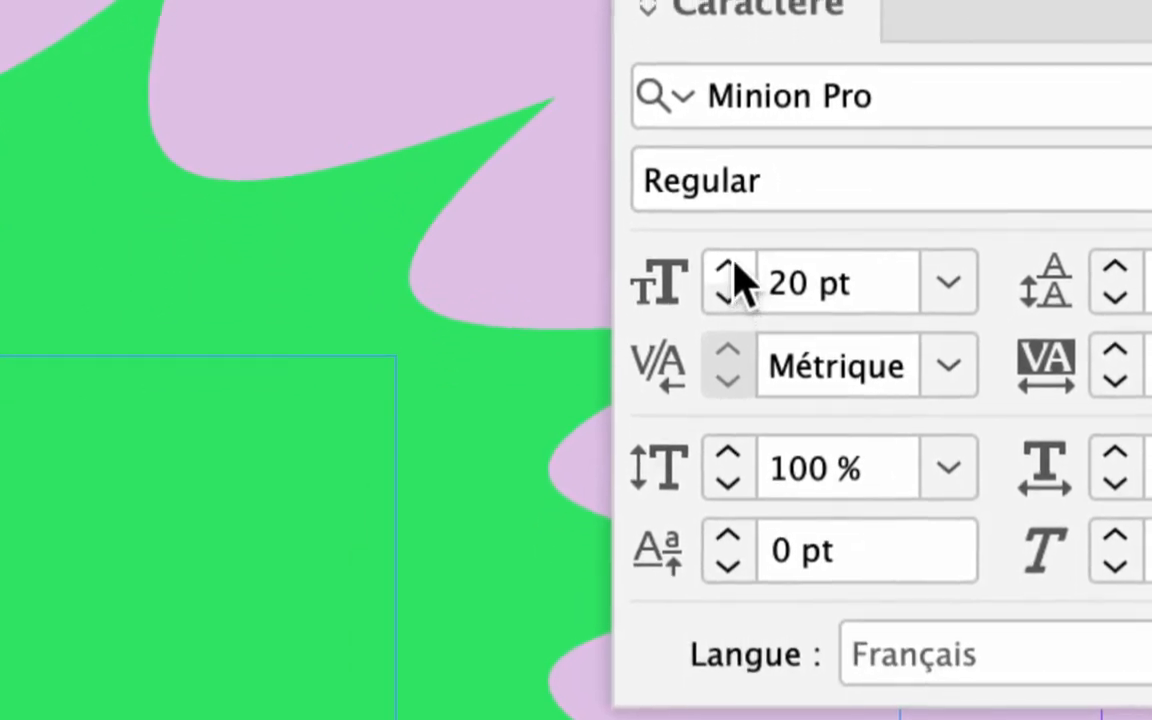
{"action": "left_click", "coordinate": [684, 455], "text": "shift"}
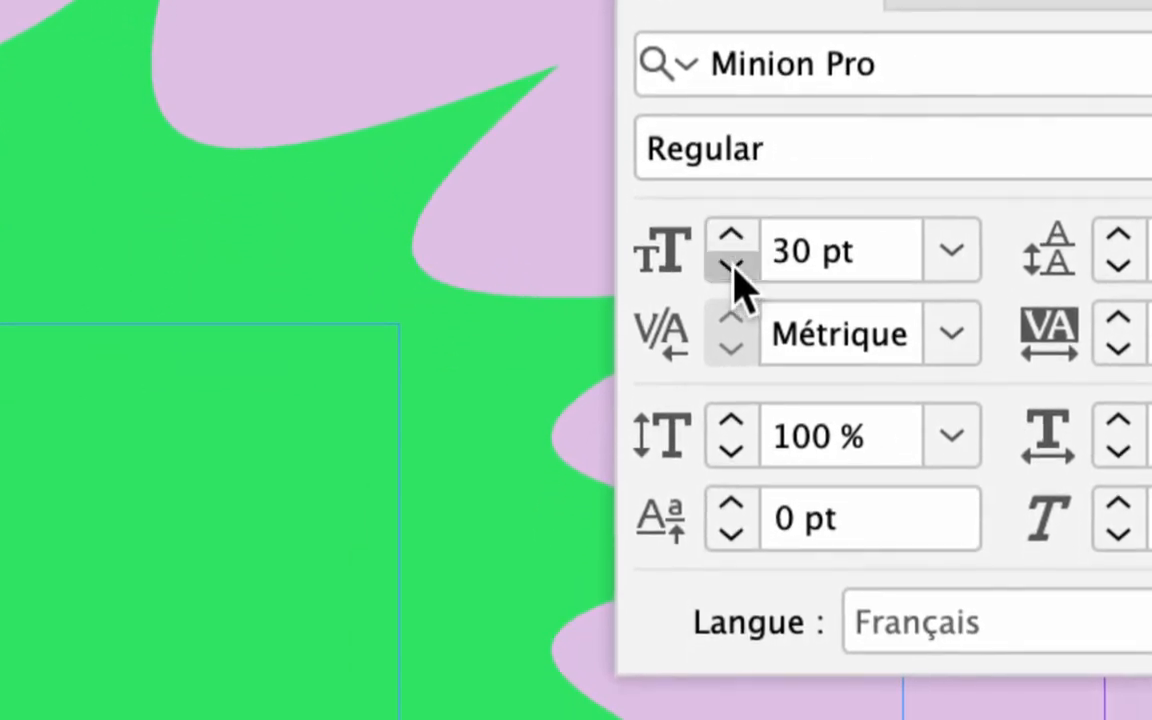
{"action": "left_click", "coordinate": [728, 288], "text": "shift"}
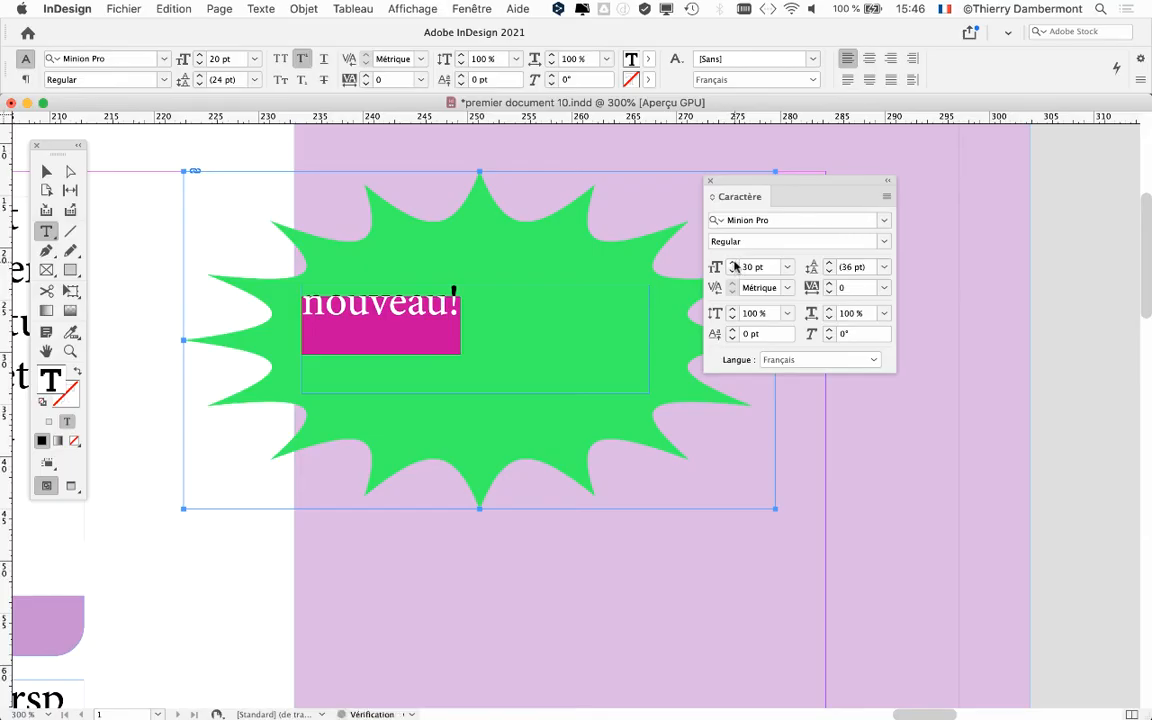
{"action": "left_click", "coordinate": [734, 264], "text": "shift"}
{"action": "left_click", "coordinate": [734, 264], "text": "shift"}
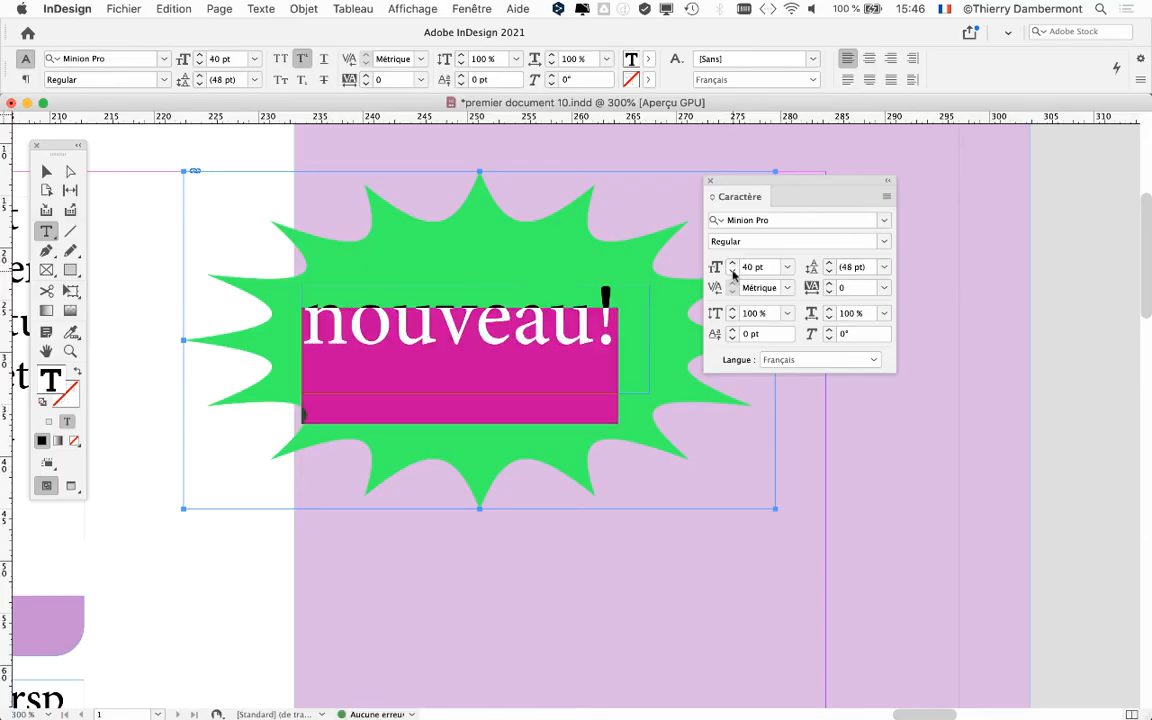
{"action": "left_click", "coordinate": [733, 271], "text": "shift"}
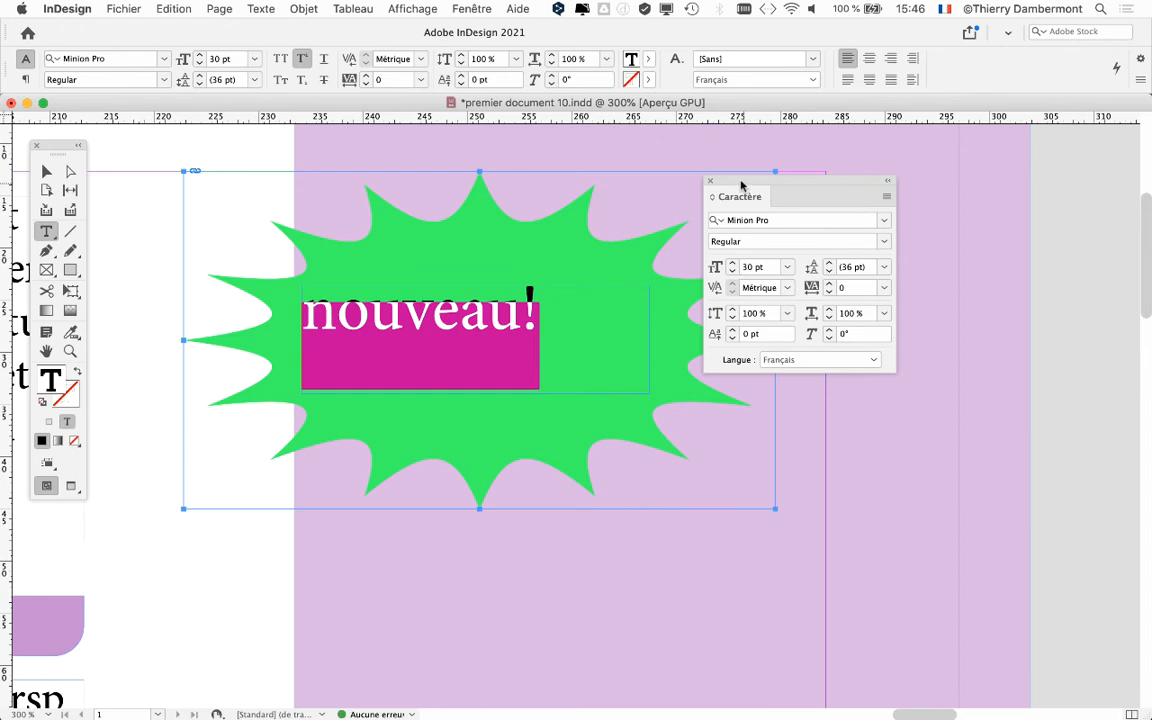
{"action": "left_click_drag", "start_coordinate": [742, 184], "coordinate": [1023, 170]}
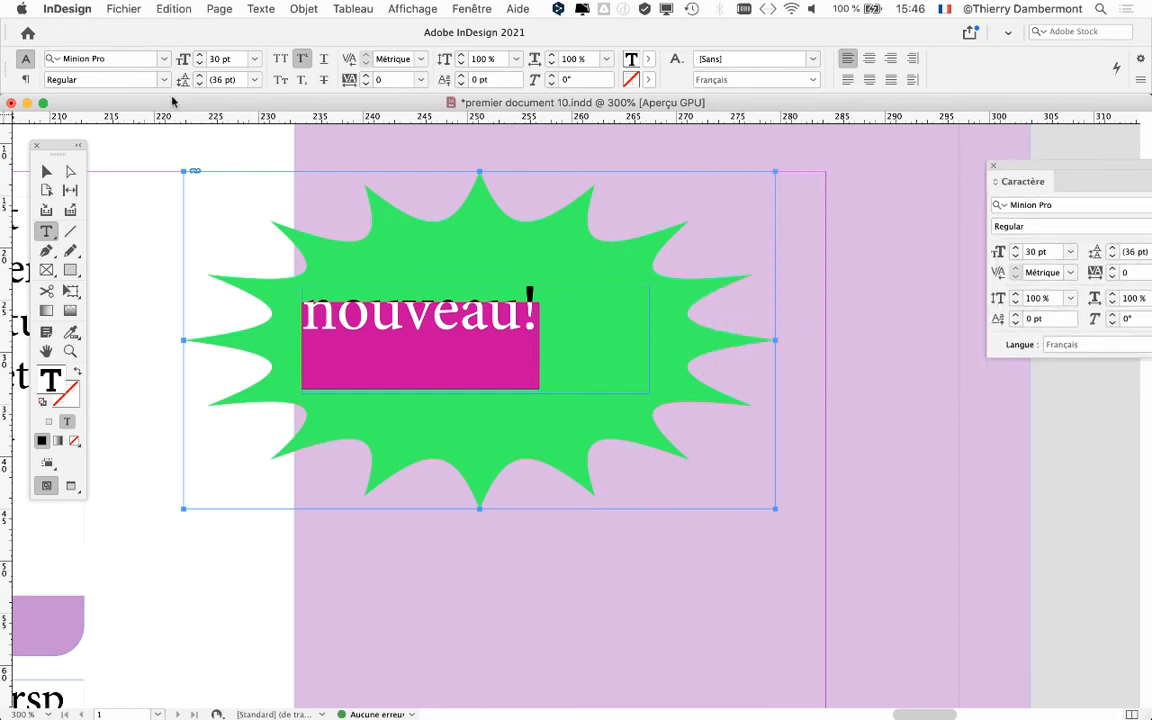
Position the "nouveau!" text frame inside the starburst at about X 234,5 mm, Y 23,7 mm
{"action": "left_click", "coordinate": [46, 171]}
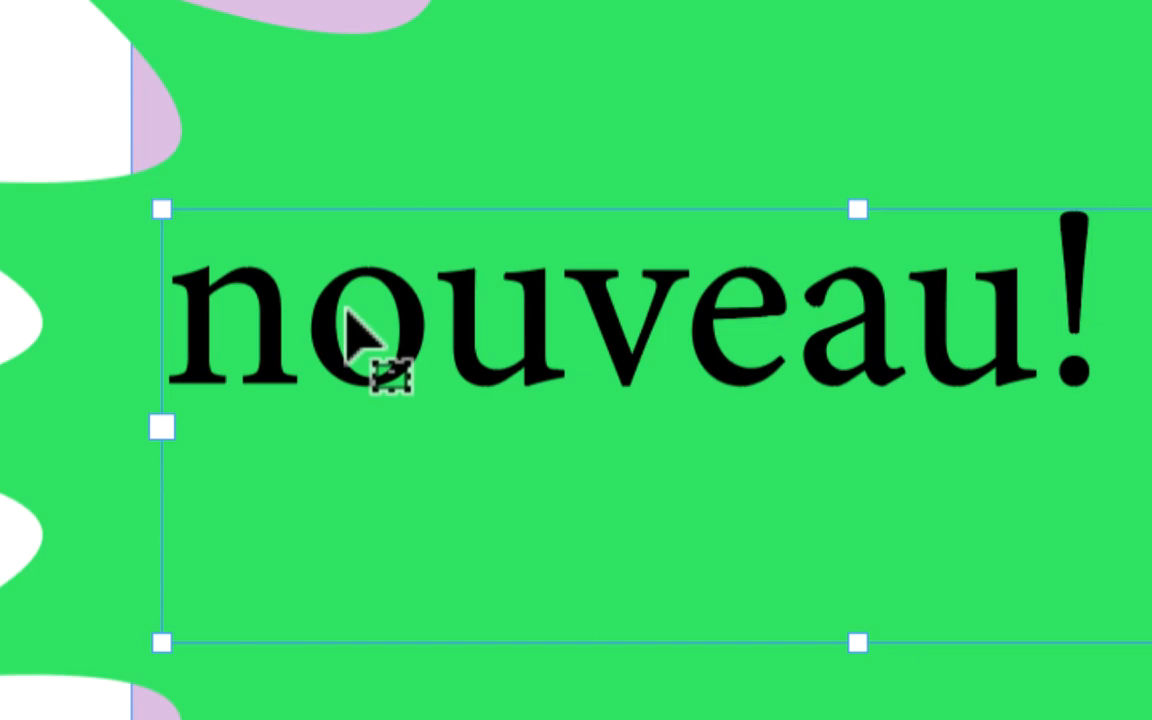
{"action": "left_click_drag", "start_coordinate": [343, 325], "coordinate": [727, 453]}
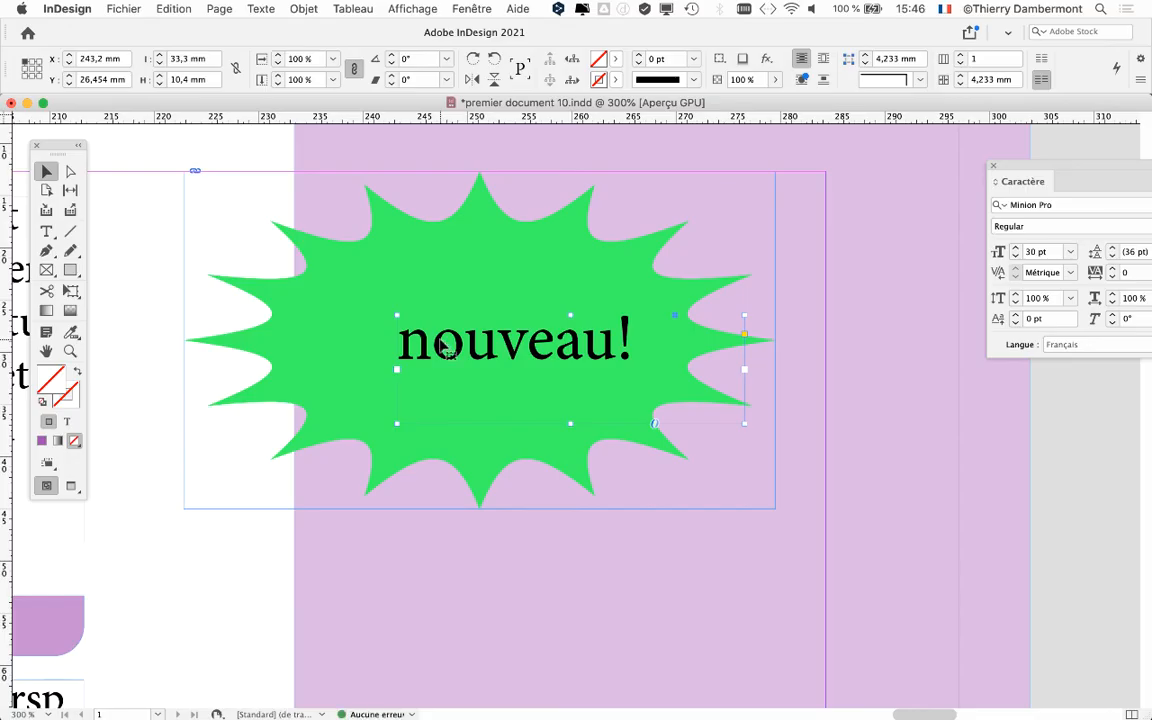
{"action": "left_click_drag", "start_coordinate": [444, 346], "coordinate": [334, 318]}
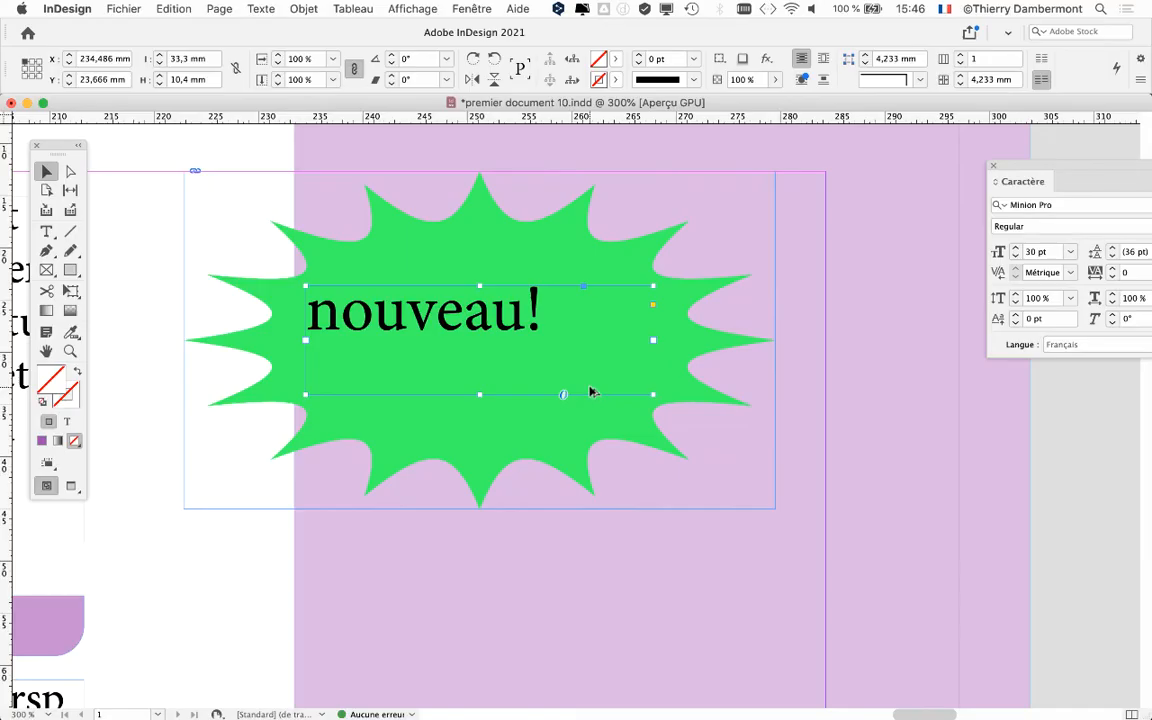
Centre the "nouveau!" text horizontally with the Paragraphe settings and move those settings clear of the starburst
{"action": "left_click", "coordinate": [260, 9]}
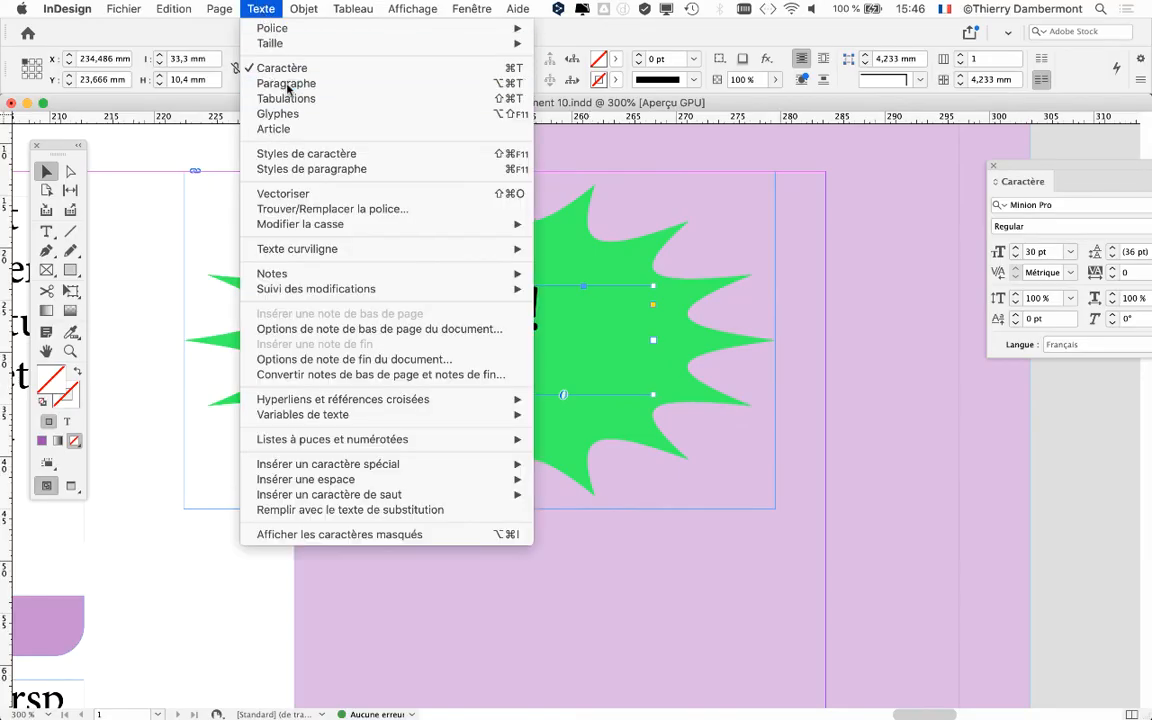
{"action": "left_click", "coordinate": [286, 84]}
{"action": "left_click_drag", "start_coordinate": [1023, 642], "coordinate": [727, 176]}
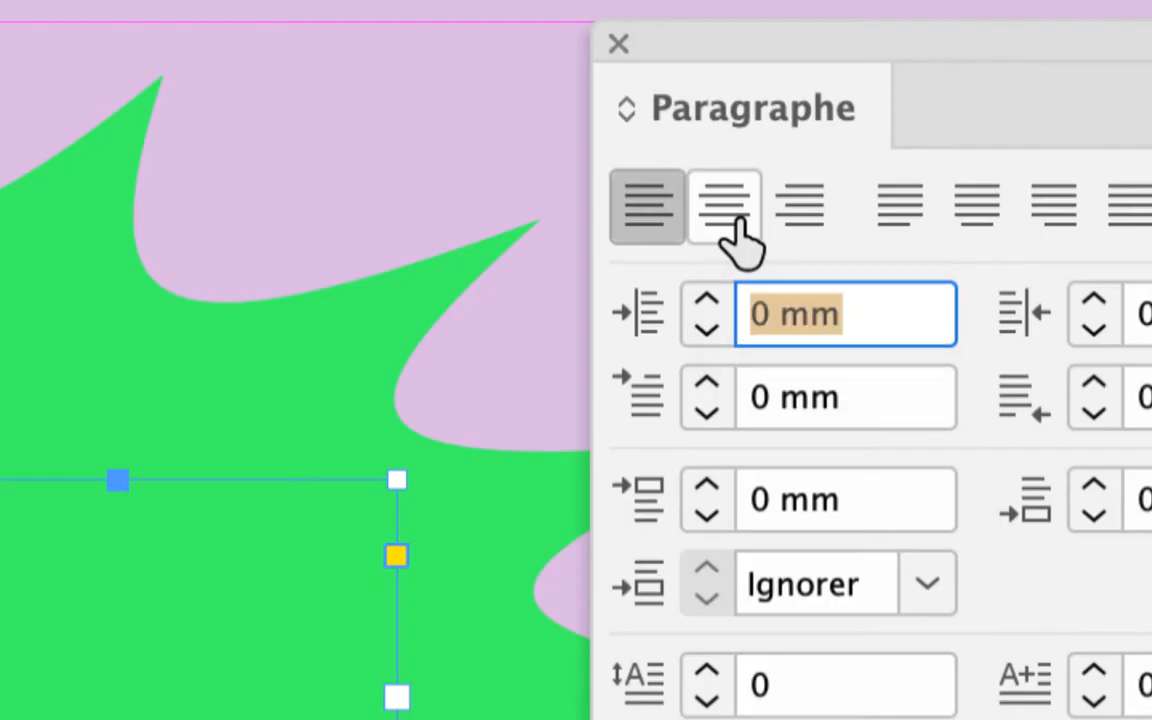
{"action": "left_click", "coordinate": [733, 228]}
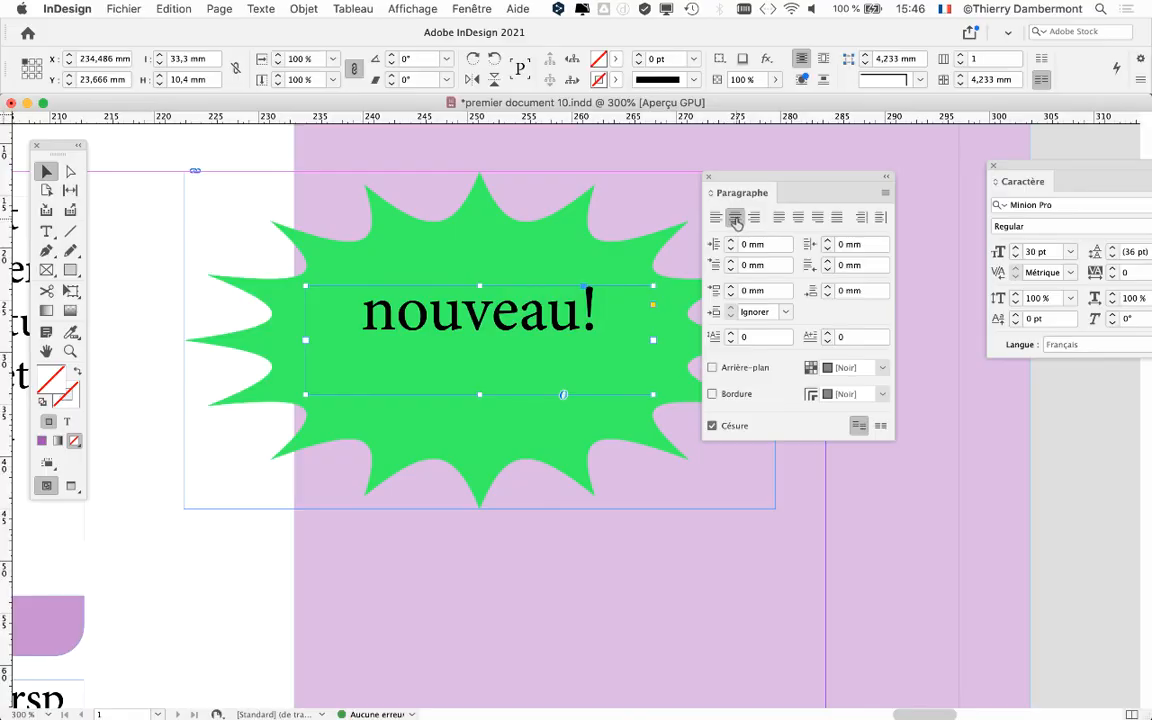
{"action": "left_click_drag", "start_coordinate": [733, 180], "coordinate": [970, 447]}
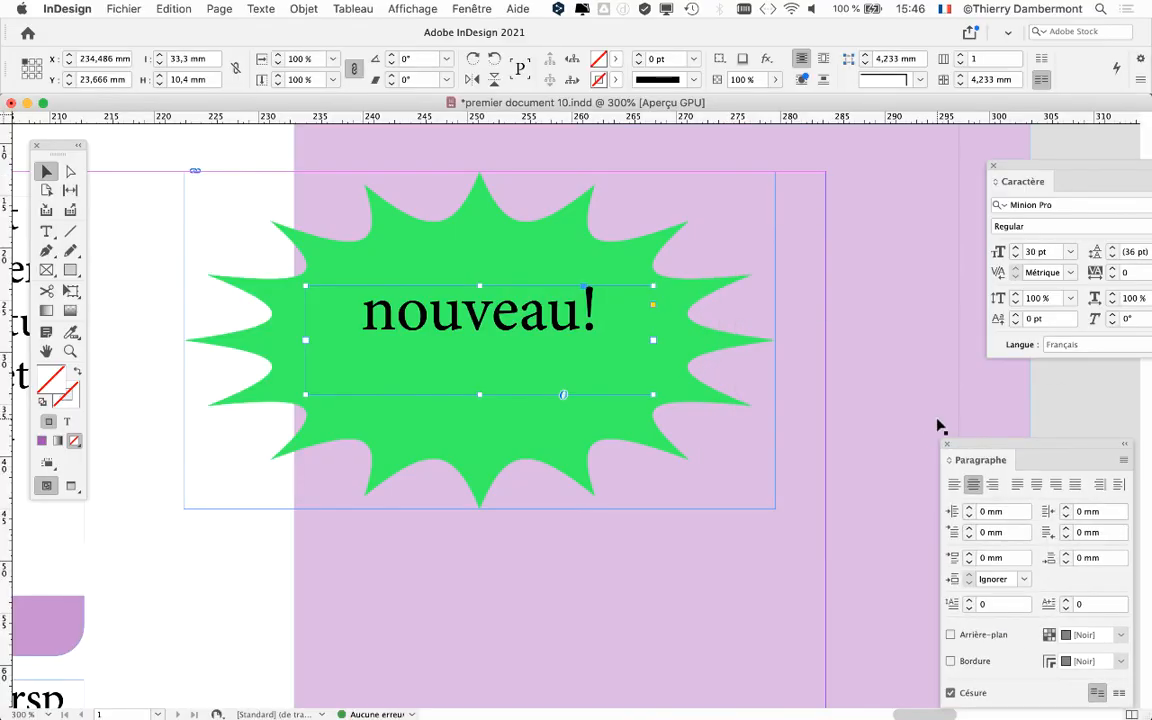
Set the vertical justification of the "nouveau!" text frame to Centrer in the text frame options
{"action": "key", "text": "super+b"}
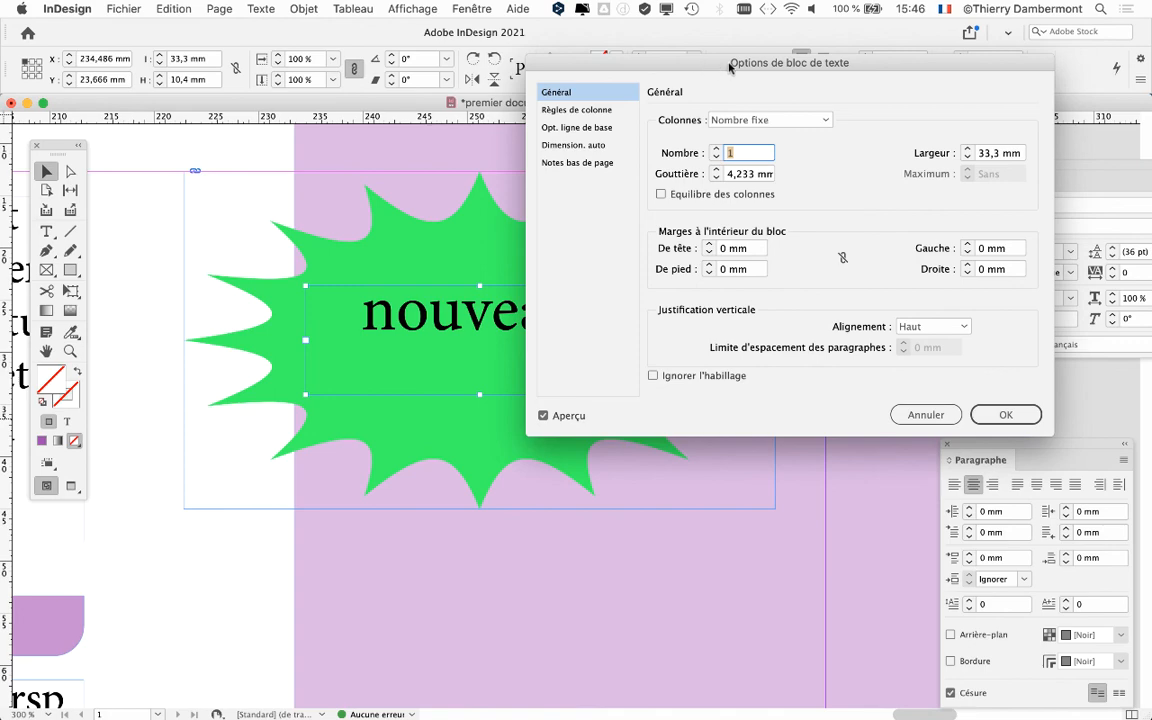
{"action": "left_click_drag", "start_coordinate": [652, 62], "coordinate": [669, 84]}
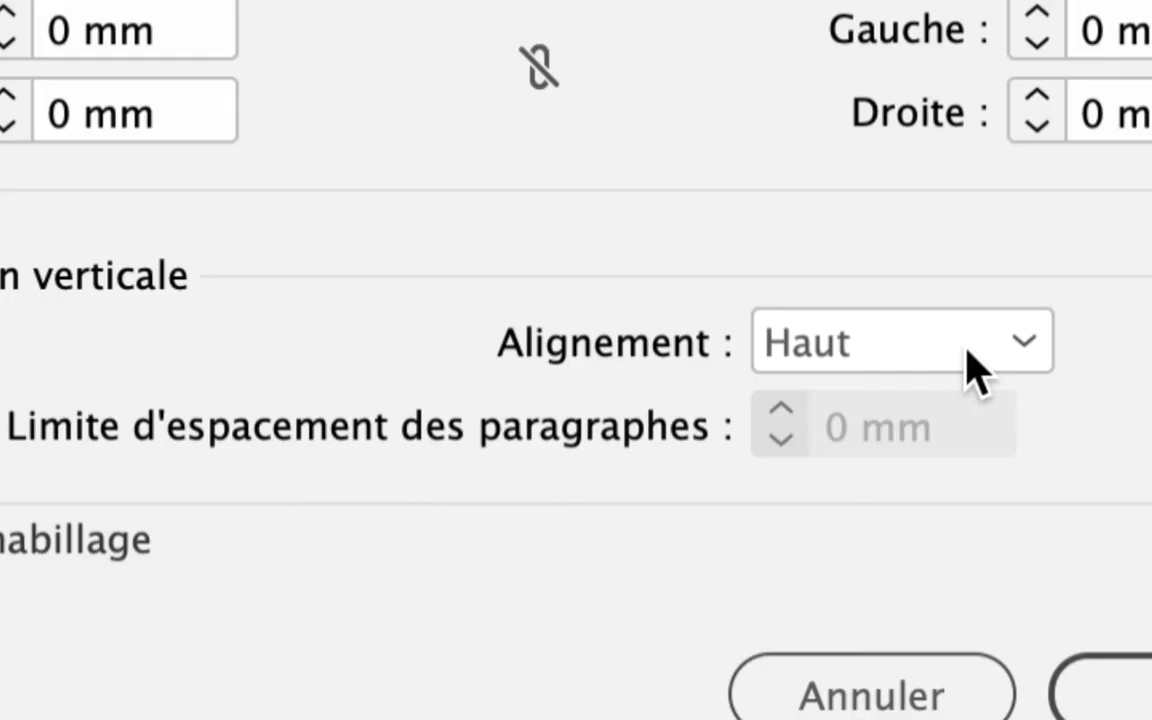
{"action": "left_click", "coordinate": [967, 352]}
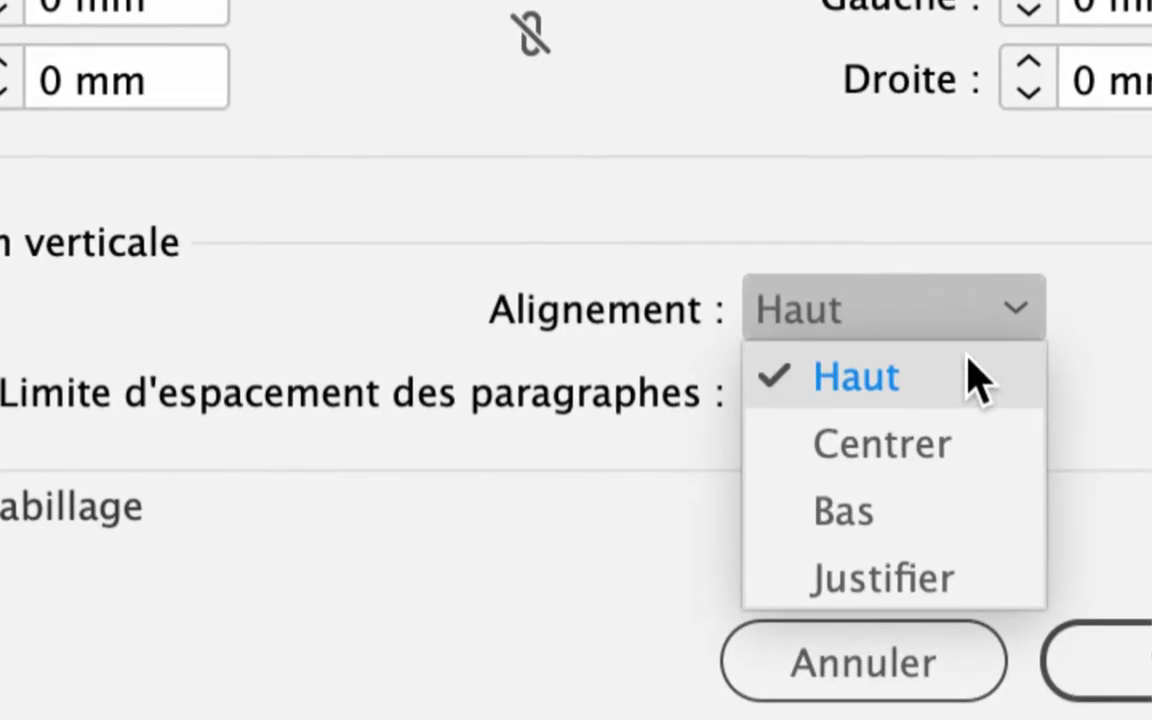
{"action": "left_click", "coordinate": [977, 390]}
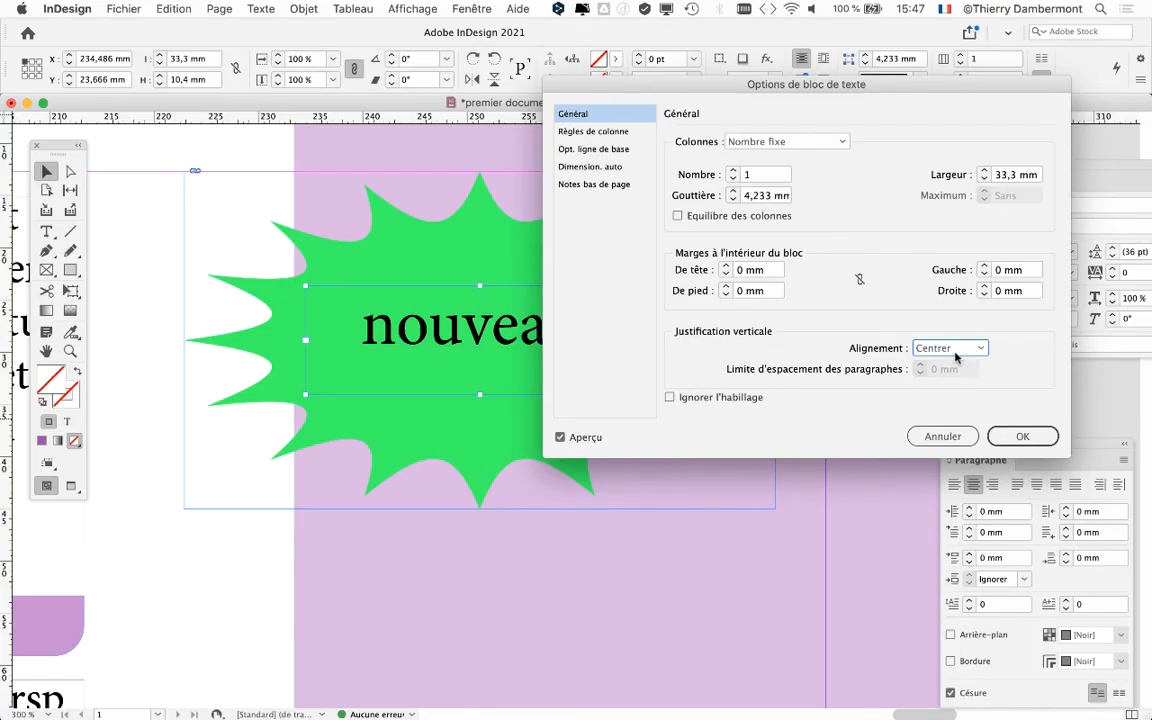
{"action": "left_click", "coordinate": [1130, 685]}
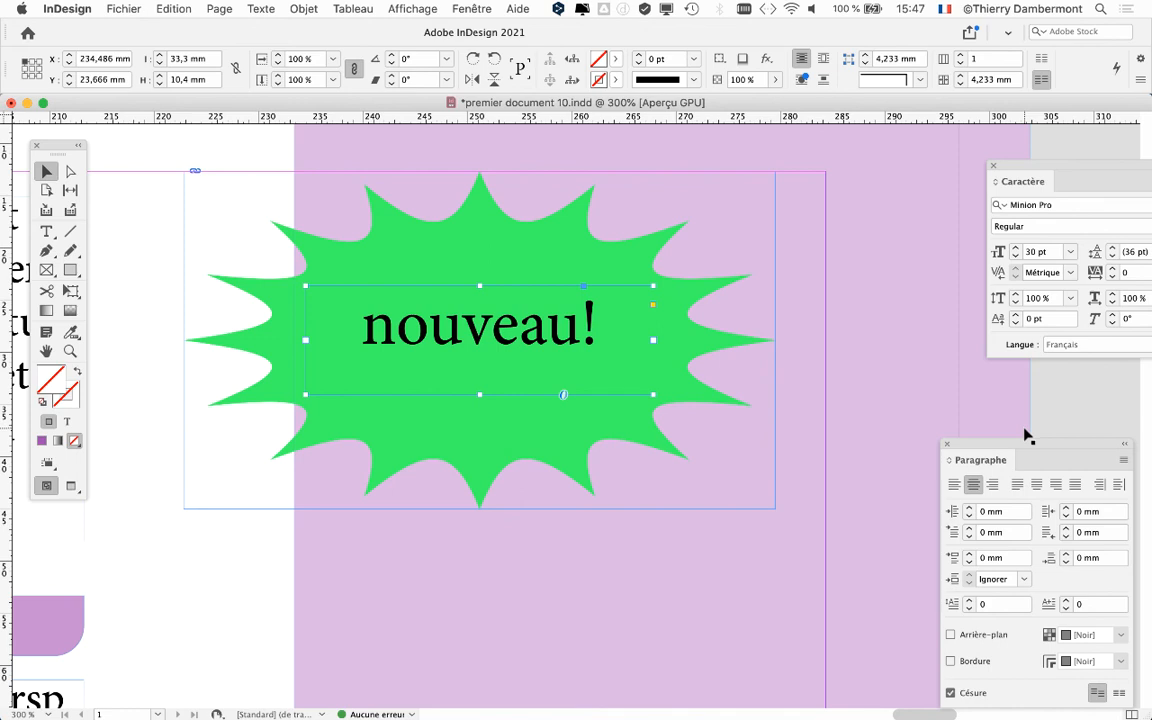
Review the horizontal paragraph alignment and the vertical justification setting of the "nouveau!" text frame
{"action": "left_click_drag", "start_coordinate": [1027, 437], "coordinate": [854, 159]}
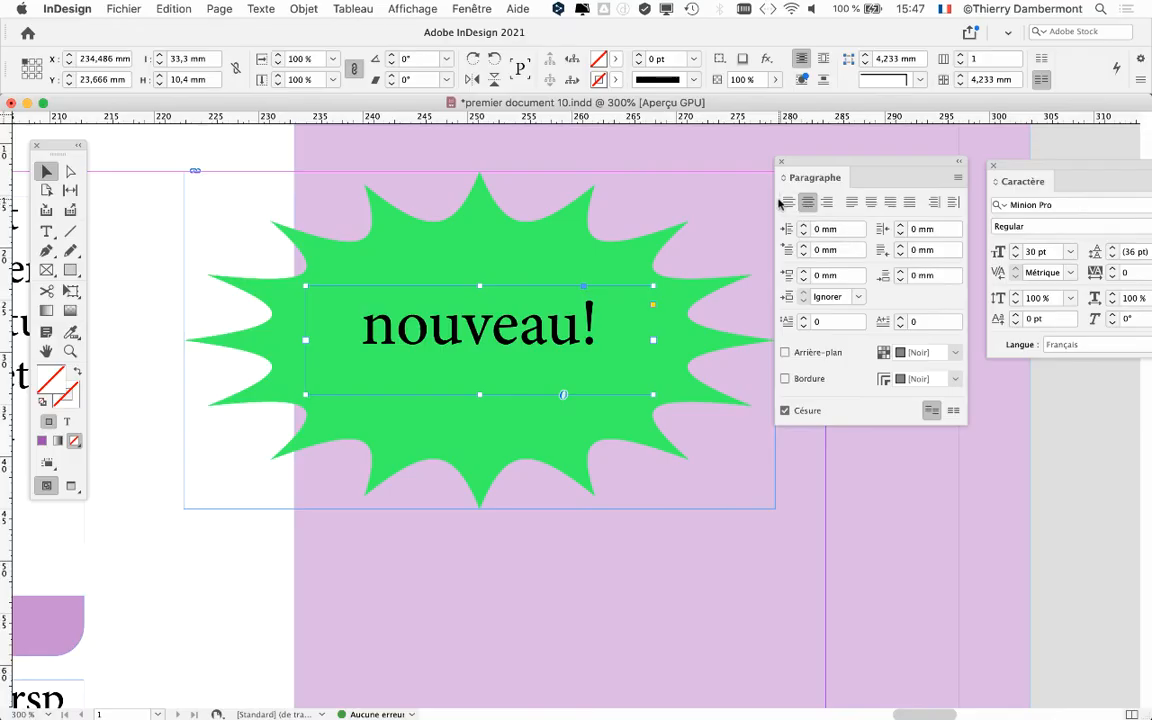
{"action": "left_click_drag", "start_coordinate": [790, 160], "coordinate": [941, 393]}
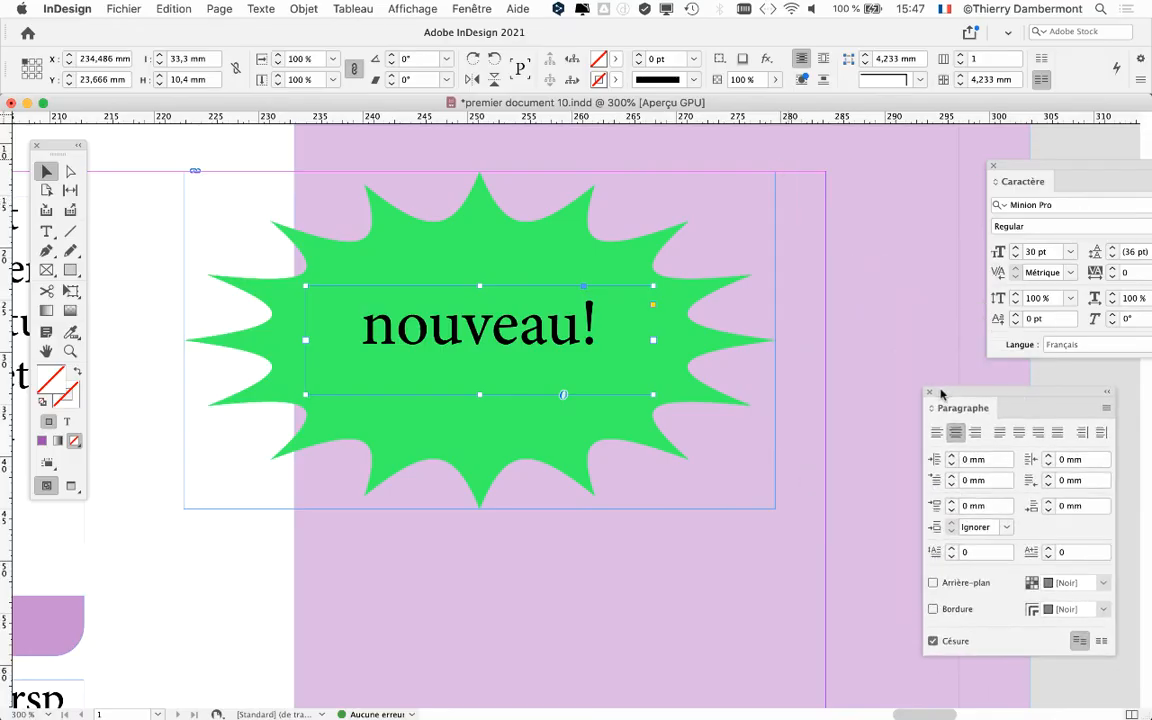
{"action": "key", "text": "super+b"}
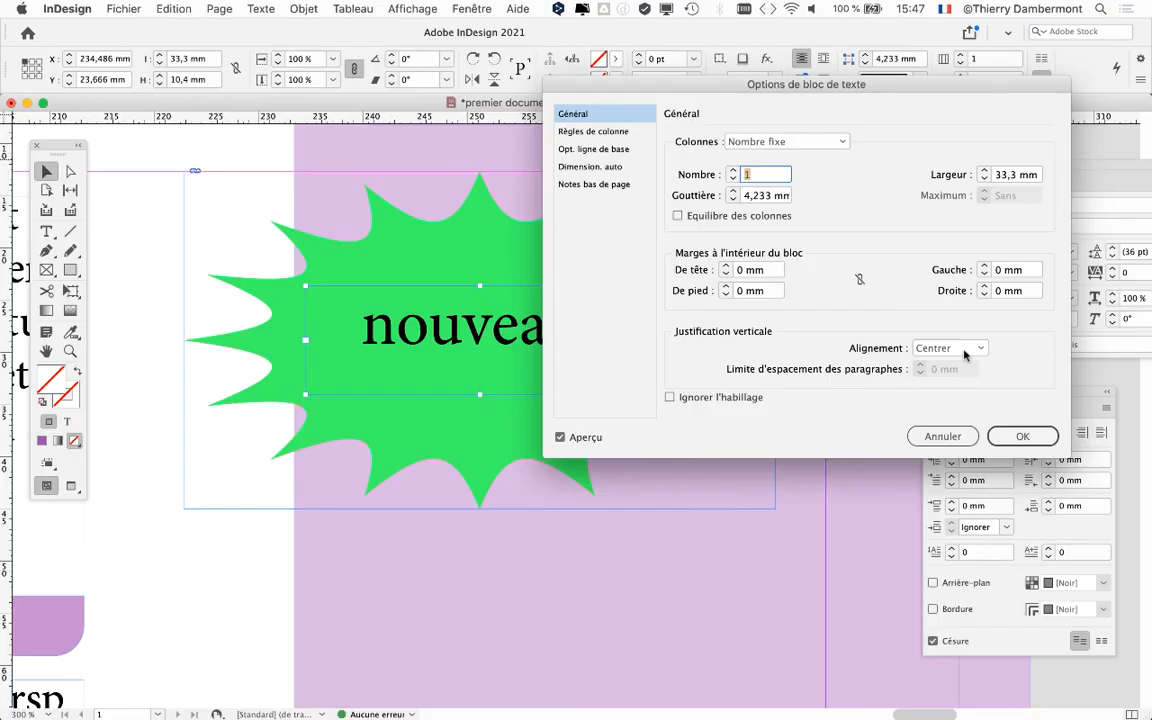
{"action": "left_click", "coordinate": [1023, 437]}
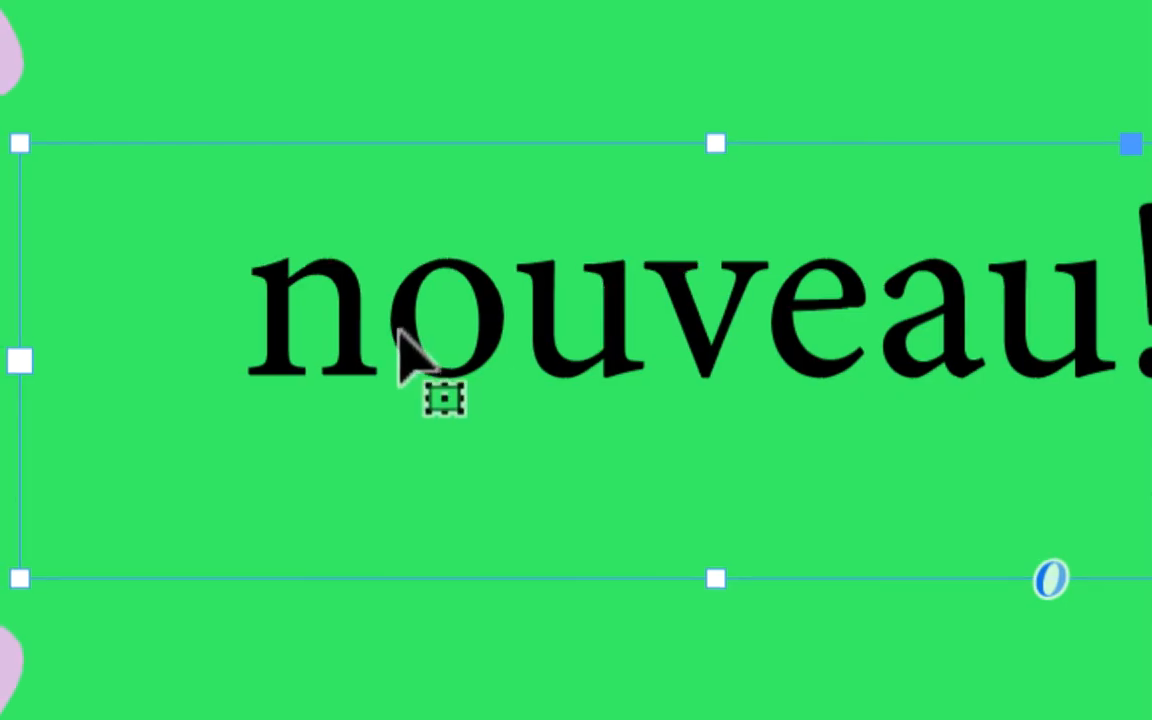
Move the "nouveau!" text frame within the starburst to about X 235,8 mm, Y 25,5 mm
{"action": "mouse_move", "coordinate": [401, 336]}
{"action": "left_mouse_down"}
{"action": "mouse_move", "coordinate": [434, 346]}
{"action": "mouse_move", "coordinate": [416, 341]}
{"action": "mouse_move", "coordinate": [416, 355]}
{"action": "left_mouse_up"}
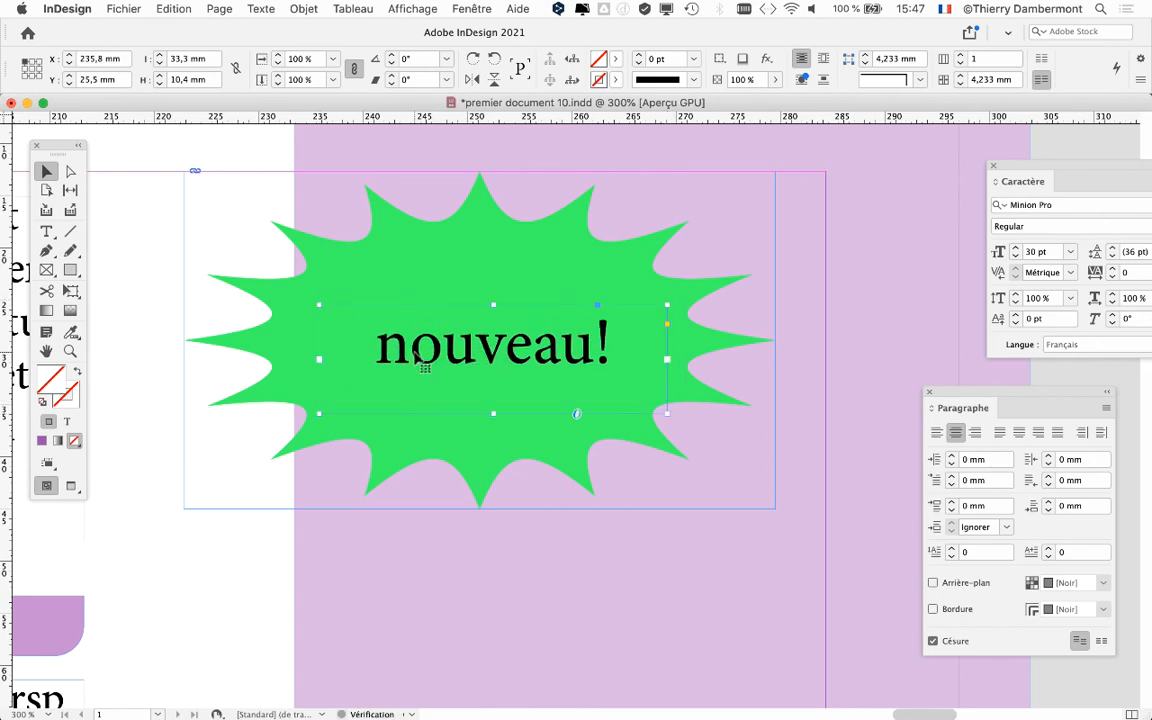